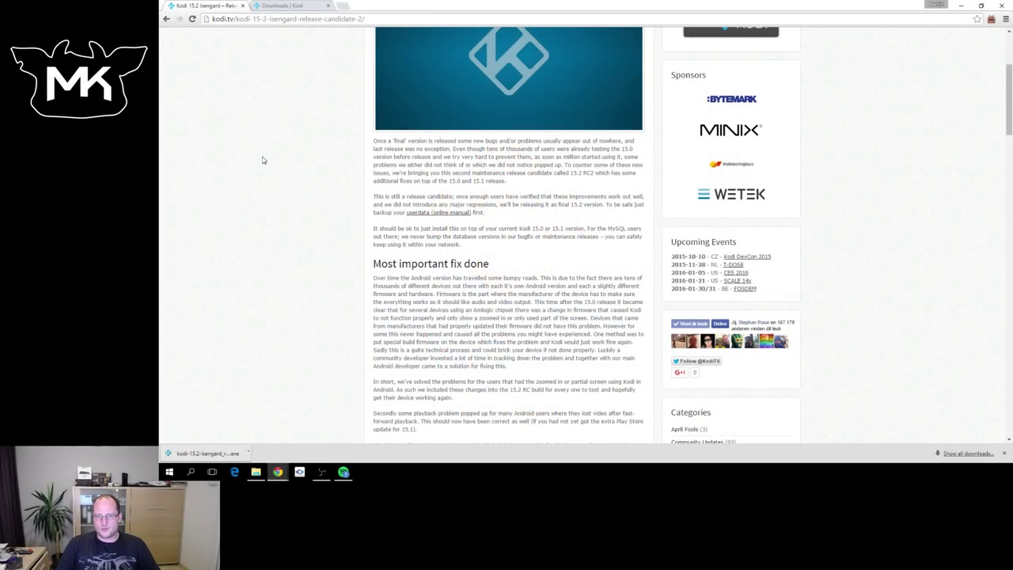
{"action": "scroll", "coordinate": [264, 160], "scroll_direction": "up", "scroll_amount": 3}
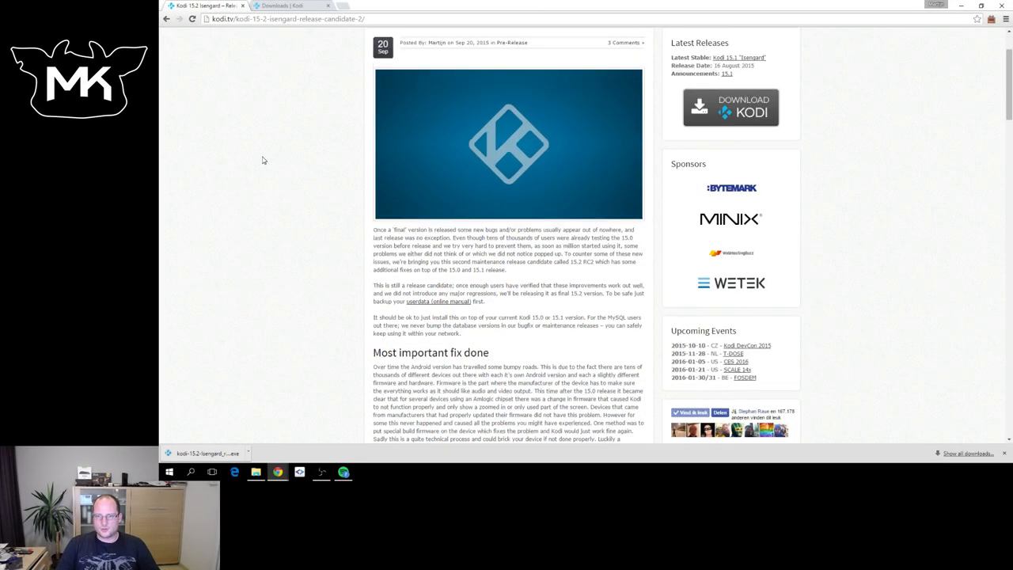
{"action": "scroll", "coordinate": [263, 160], "scroll_direction": "up", "scroll_amount": 3}
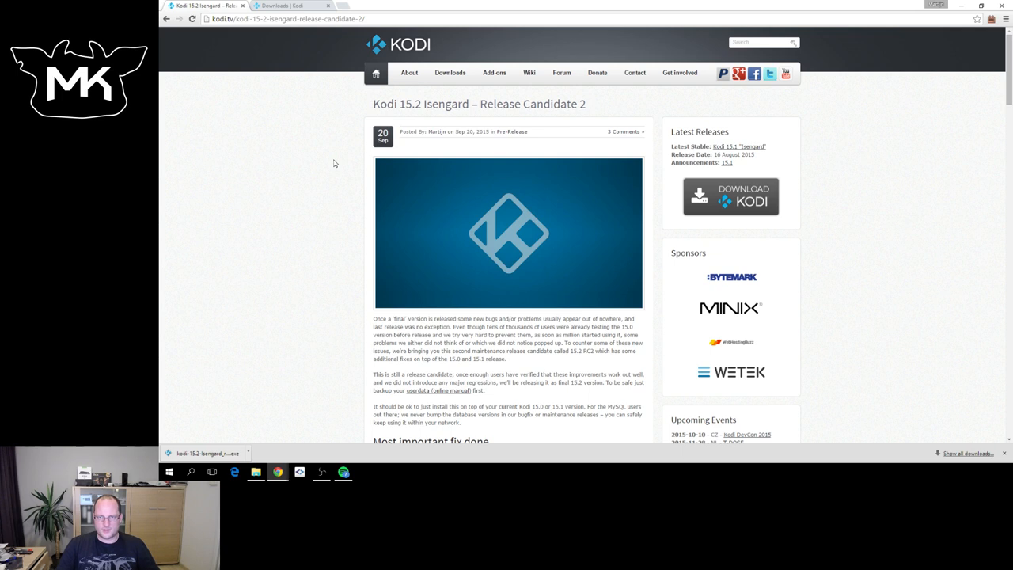
{"action": "scroll", "coordinate": [331, 164], "scroll_direction": "down", "scroll_amount": 1}
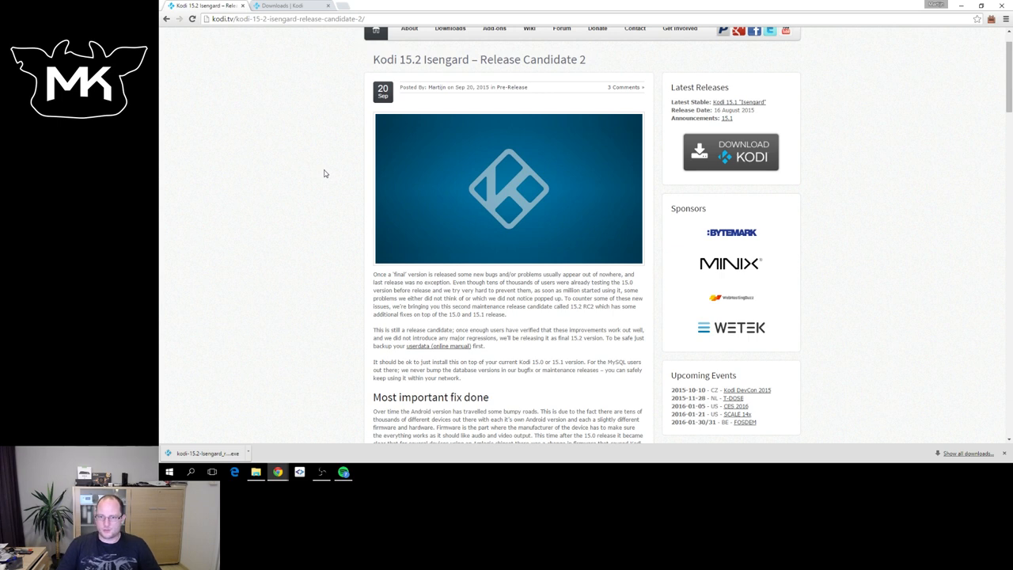
{"action": "scroll", "coordinate": [335, 152], "scroll_direction": "up", "scroll_amount": 1}
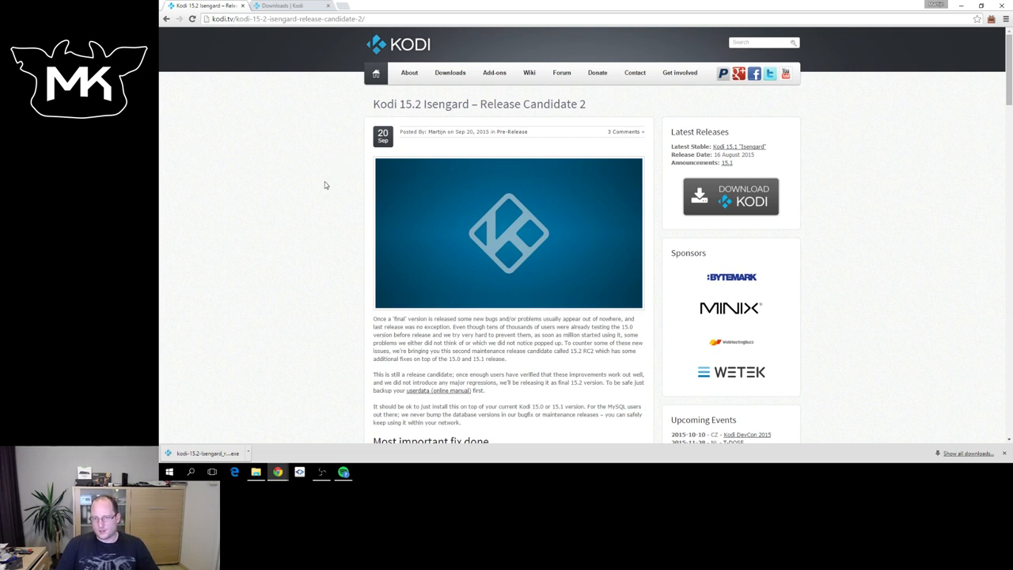
{"action": "scroll", "coordinate": [325, 185], "scroll_direction": "down", "scroll_amount": 1}
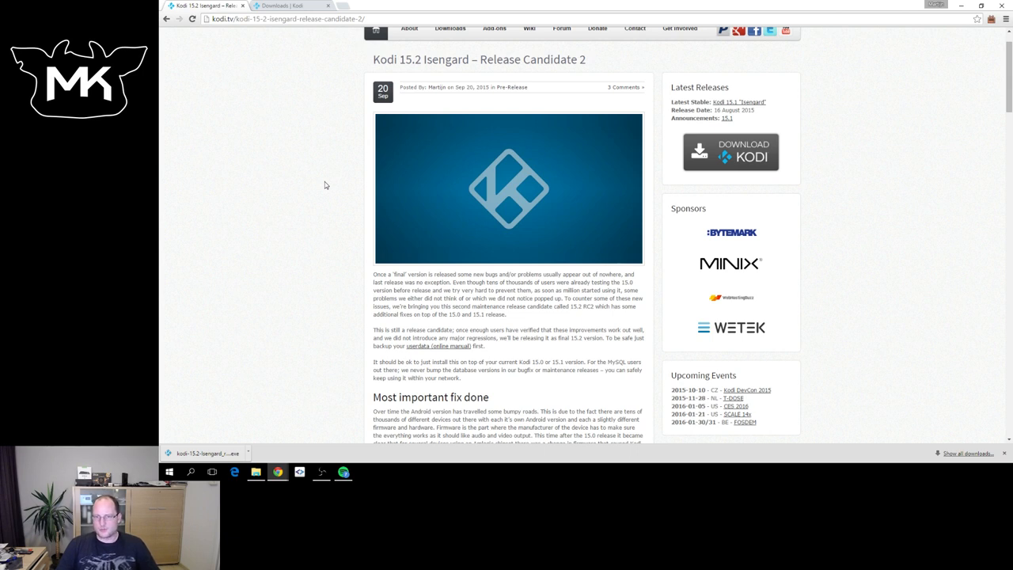
{"action": "scroll", "coordinate": [358, 209], "scroll_direction": "down", "scroll_amount": 2}
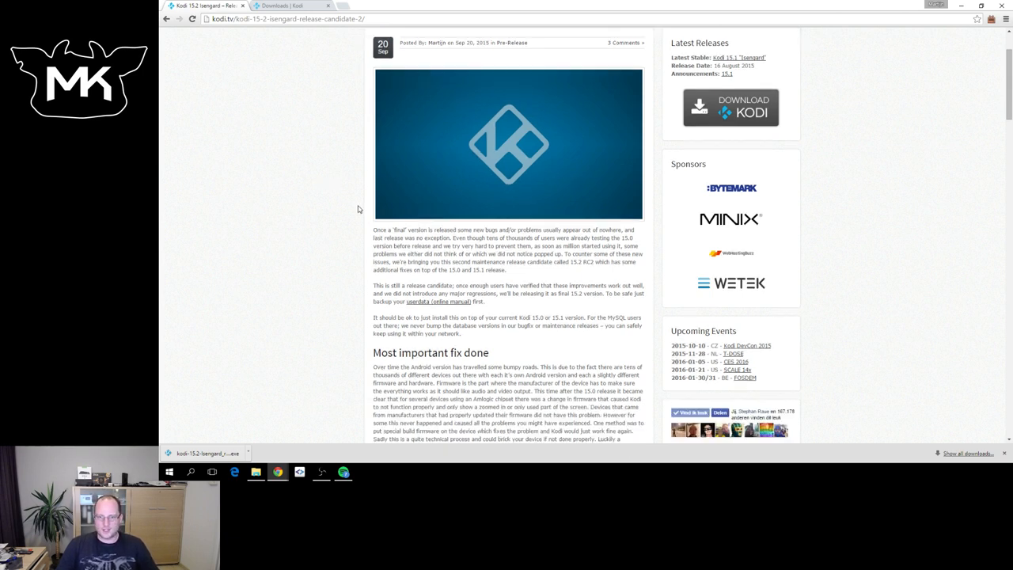
{"action": "scroll", "coordinate": [358, 209], "scroll_direction": "down", "scroll_amount": 2}
{"action": "scroll", "coordinate": [358, 209], "scroll_direction": "down", "scroll_amount": 1}
{"action": "scroll", "coordinate": [358, 209], "scroll_direction": "down", "scroll_amount": 1}
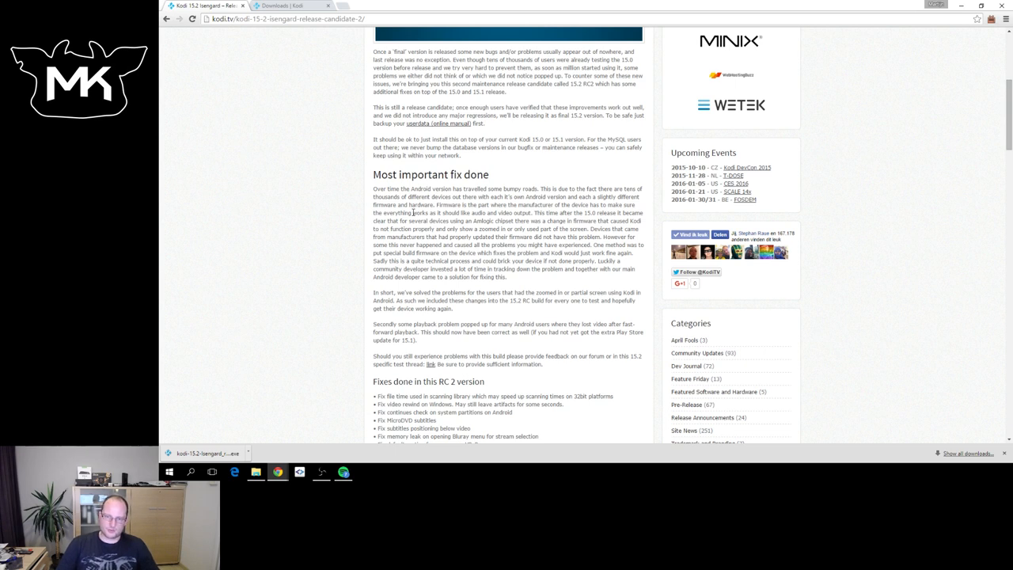
{"action": "scroll", "coordinate": [413, 213], "scroll_direction": "down", "scroll_amount": 1}
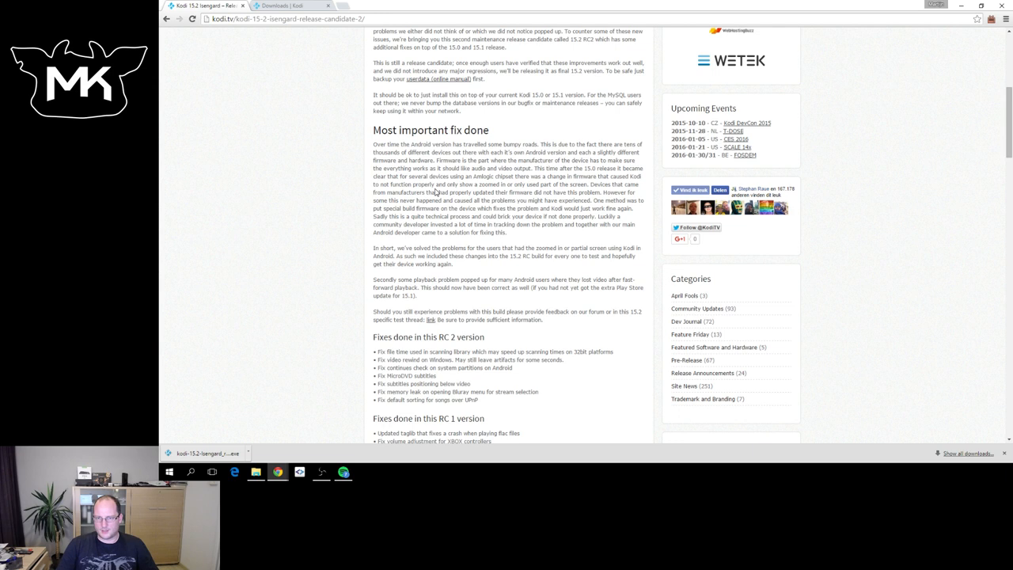
{"action": "scroll", "coordinate": [435, 198], "scroll_direction": "down", "scroll_amount": 1}
{"action": "scroll", "coordinate": [435, 219], "scroll_direction": "down", "scroll_amount": 1}
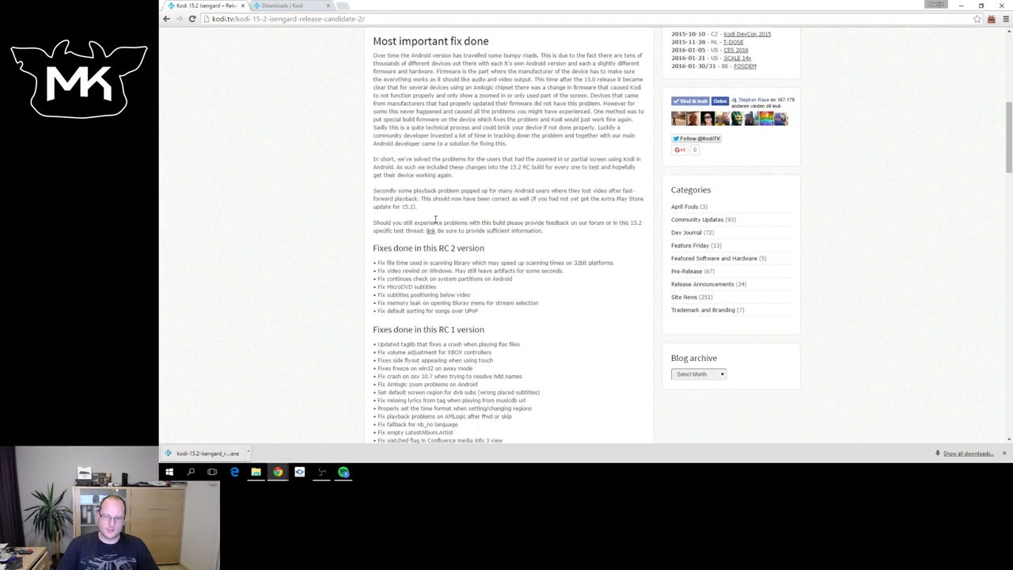
{"action": "scroll", "coordinate": [435, 219], "scroll_direction": "down", "scroll_amount": 1}
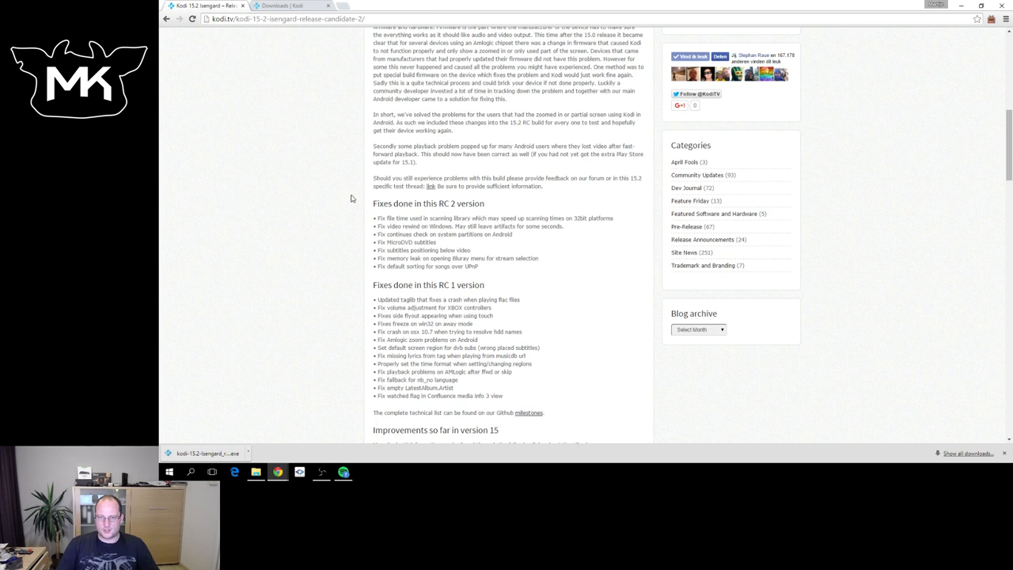
{"action": "scroll", "coordinate": [322, 265], "scroll_direction": "down", "scroll_amount": 1}
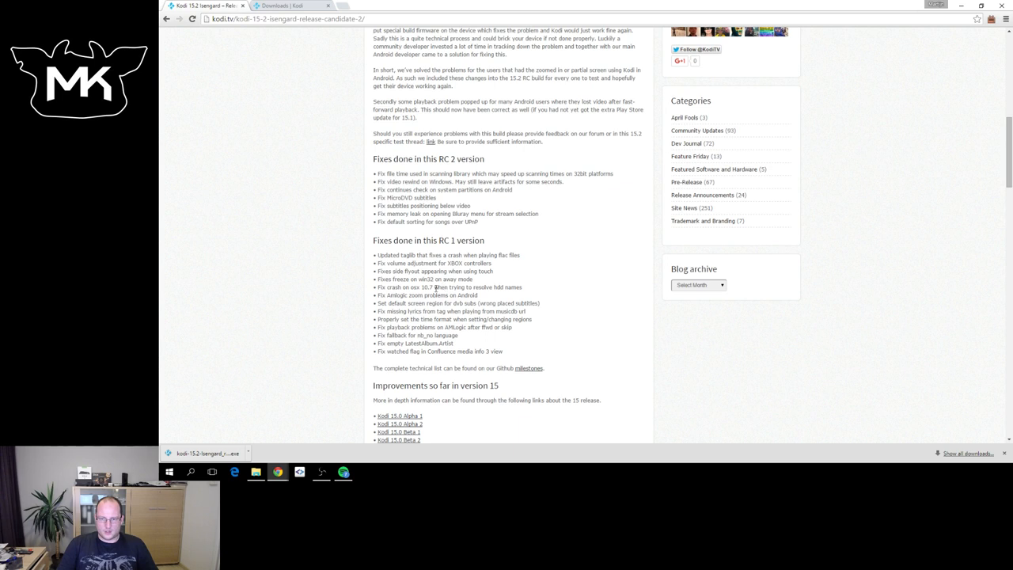
{"action": "scroll", "coordinate": [451, 287], "scroll_direction": "down", "scroll_amount": 1}
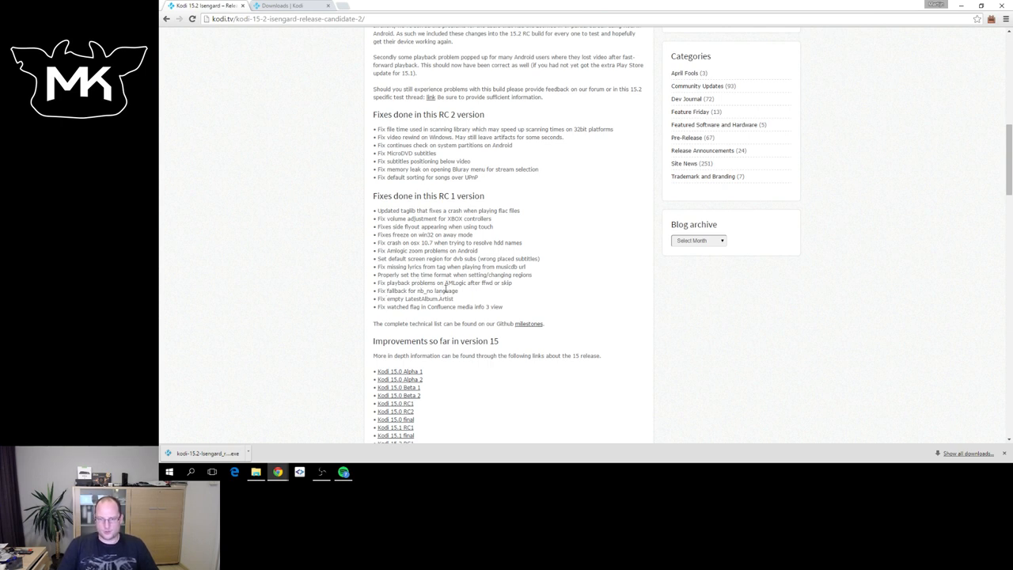
{"action": "scroll", "coordinate": [444, 292], "scroll_direction": "down", "scroll_amount": 1}
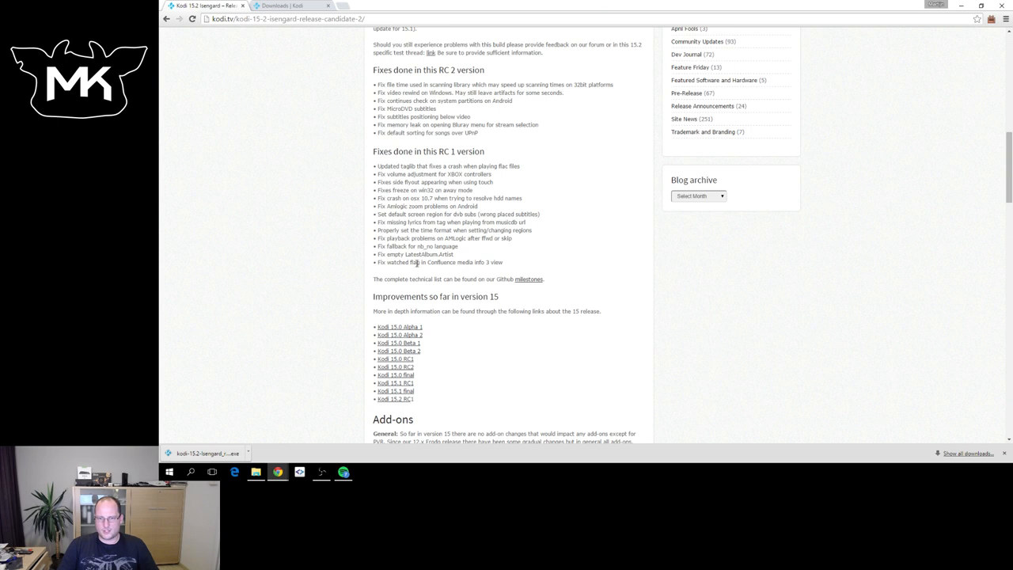
{"action": "scroll", "coordinate": [428, 261], "scroll_direction": "up", "scroll_amount": 2}
{"action": "scroll", "coordinate": [427, 277], "scroll_direction": "up", "scroll_amount": 1}
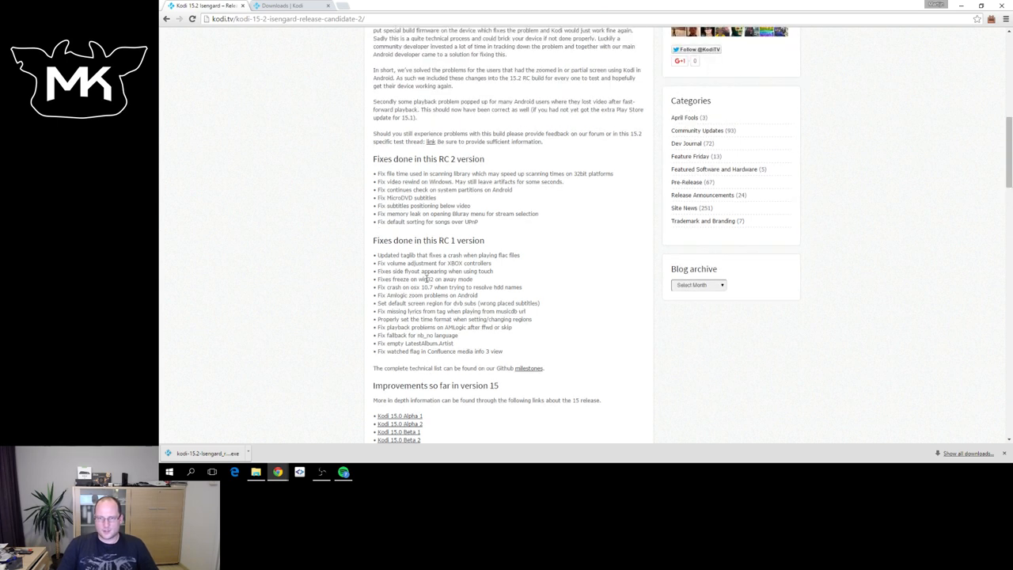
{"action": "scroll", "coordinate": [428, 277], "scroll_direction": "up", "scroll_amount": 1}
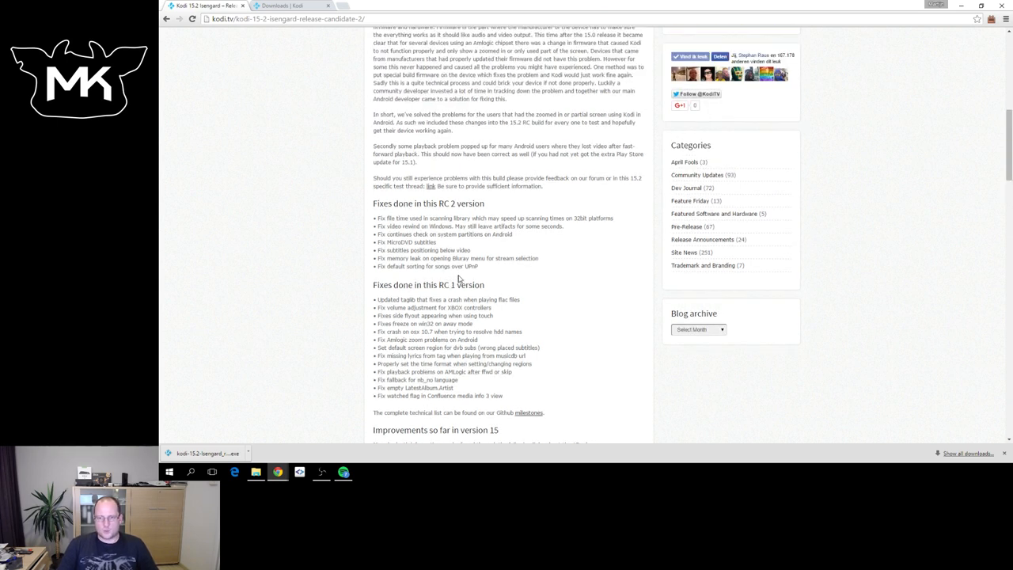
{"action": "scroll", "coordinate": [469, 240], "scroll_direction": "up", "scroll_amount": 1}
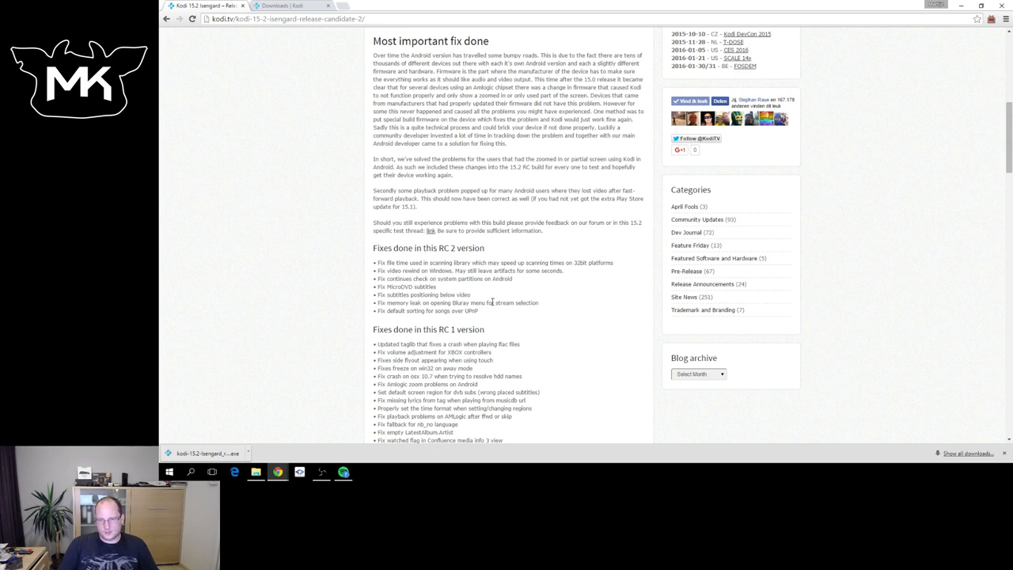
{"action": "scroll", "coordinate": [492, 302], "scroll_direction": "down", "scroll_amount": 1}
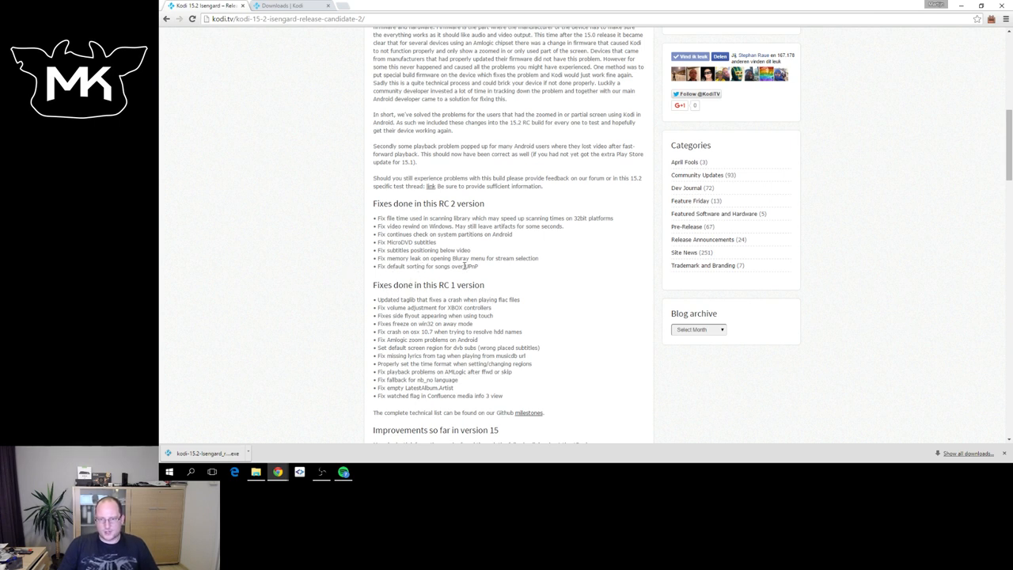
{"action": "scroll", "coordinate": [463, 266], "scroll_direction": "up", "scroll_amount": 3}
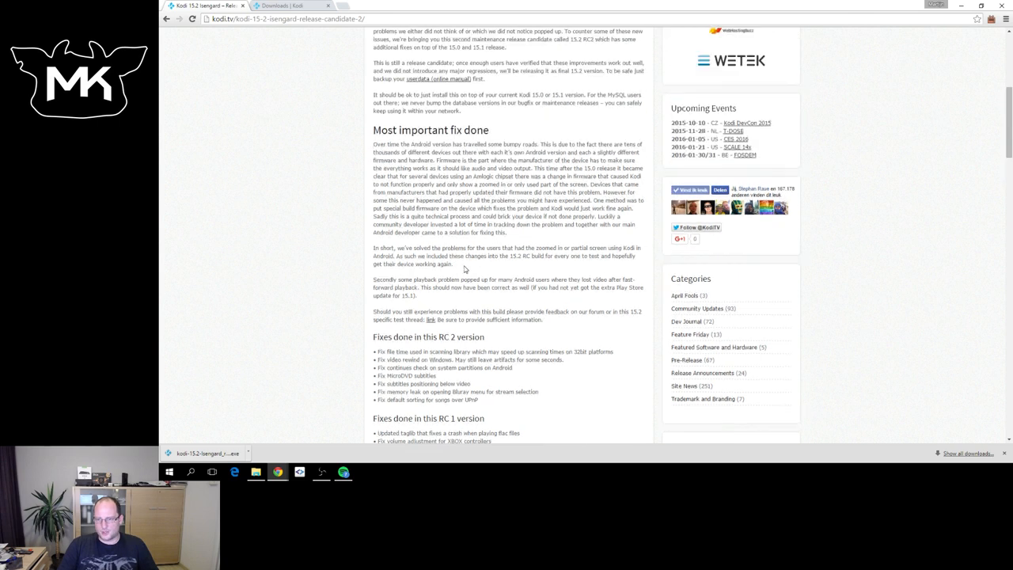
{"action": "scroll", "coordinate": [463, 266], "scroll_direction": "up", "scroll_amount": 2}
{"action": "scroll", "coordinate": [463, 266], "scroll_direction": "up", "scroll_amount": 3}
{"action": "scroll", "coordinate": [464, 264], "scroll_direction": "down", "scroll_amount": 5}
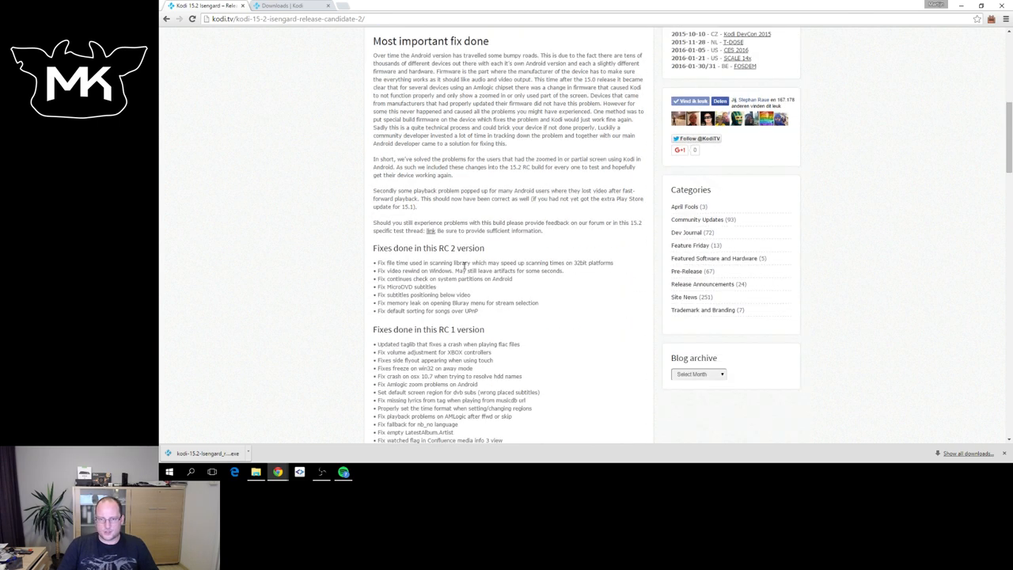
{"action": "scroll", "coordinate": [463, 264], "scroll_direction": "up", "scroll_amount": 2}
{"action": "scroll", "coordinate": [464, 263], "scroll_direction": "up", "scroll_amount": 2}
{"action": "scroll", "coordinate": [464, 267], "scroll_direction": "up", "scroll_amount": 1}
{"action": "scroll", "coordinate": [464, 268], "scroll_direction": "down", "scroll_amount": 4}
{"action": "scroll", "coordinate": [464, 268], "scroll_direction": "down", "scroll_amount": 2}
{"action": "scroll", "coordinate": [464, 267], "scroll_direction": "down", "scroll_amount": 1}
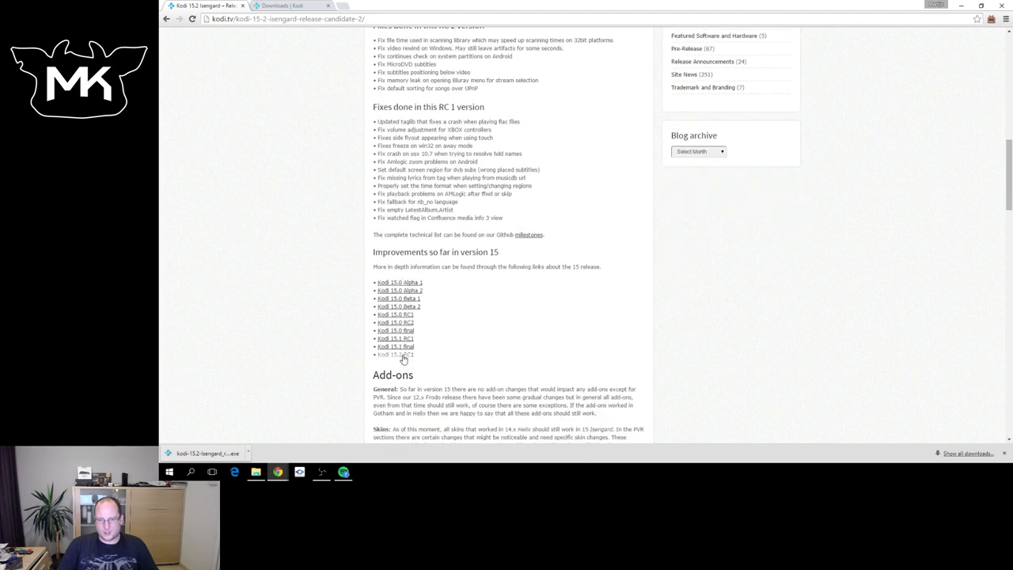
{"action": "scroll", "coordinate": [437, 342], "scroll_direction": "down", "scroll_amount": 1}
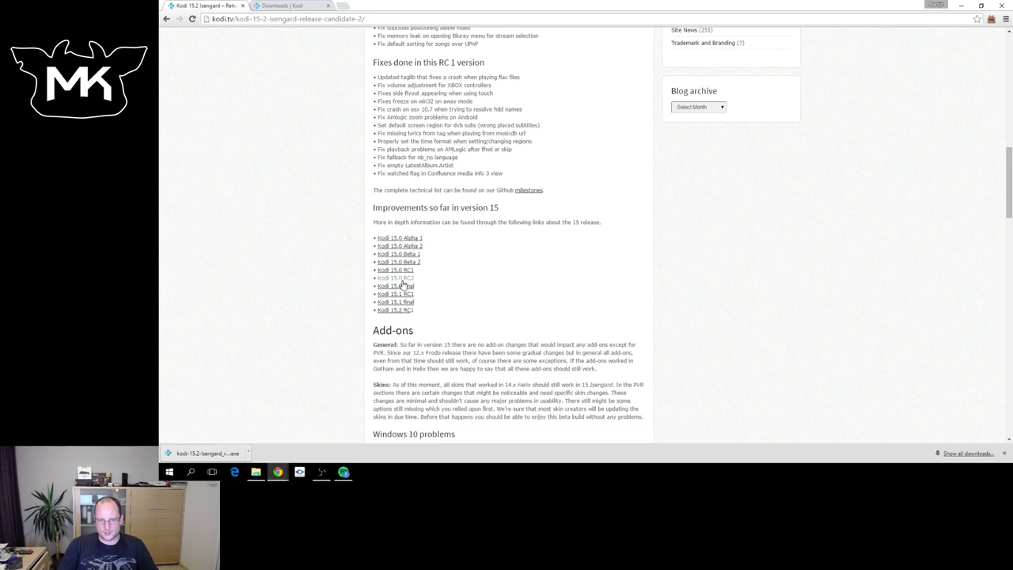
{"action": "scroll", "coordinate": [425, 280], "scroll_direction": "down", "scroll_amount": 2}
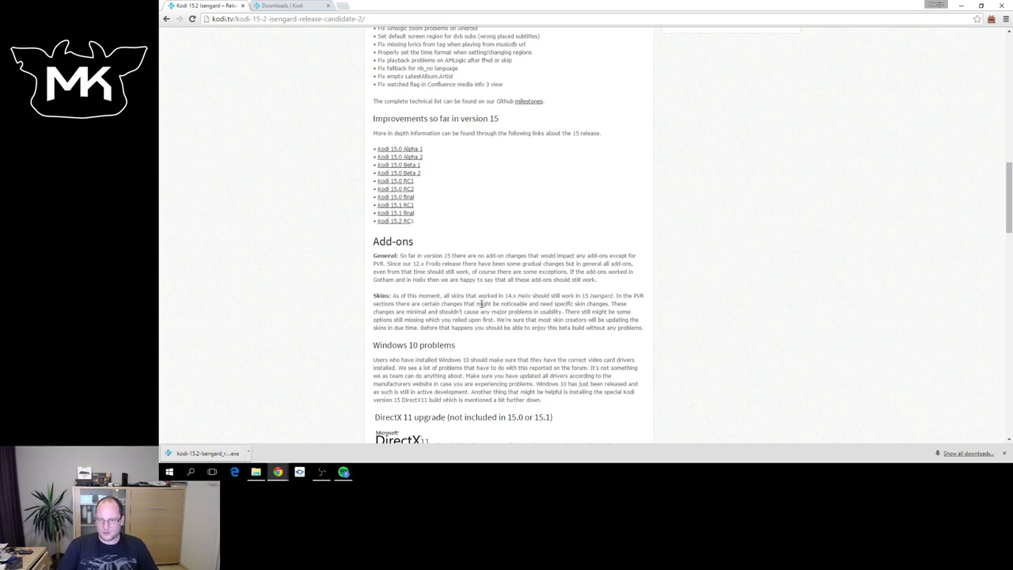
{"action": "scroll", "coordinate": [481, 304], "scroll_direction": "down", "scroll_amount": 1}
{"action": "scroll", "coordinate": [481, 304], "scroll_direction": "down", "scroll_amount": 1}
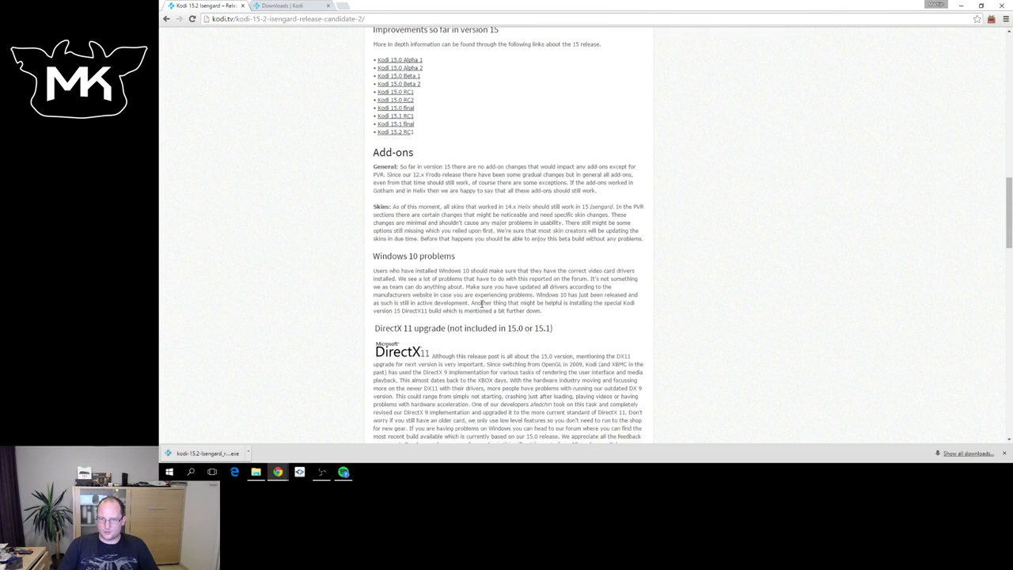
{"action": "scroll", "coordinate": [375, 271], "scroll_direction": "down", "scroll_amount": 1}
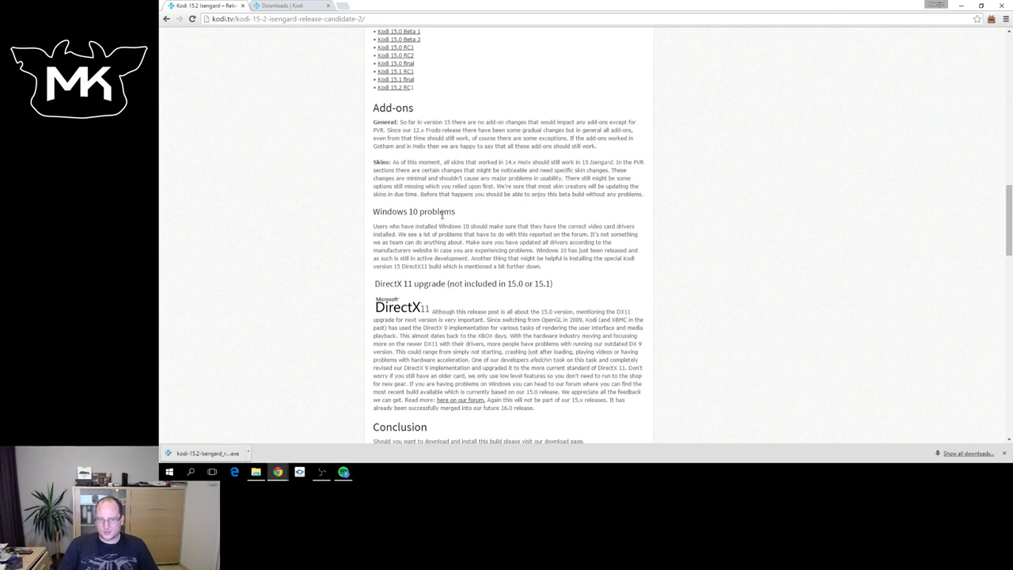
{"action": "scroll", "coordinate": [442, 215], "scroll_direction": "down", "scroll_amount": 1}
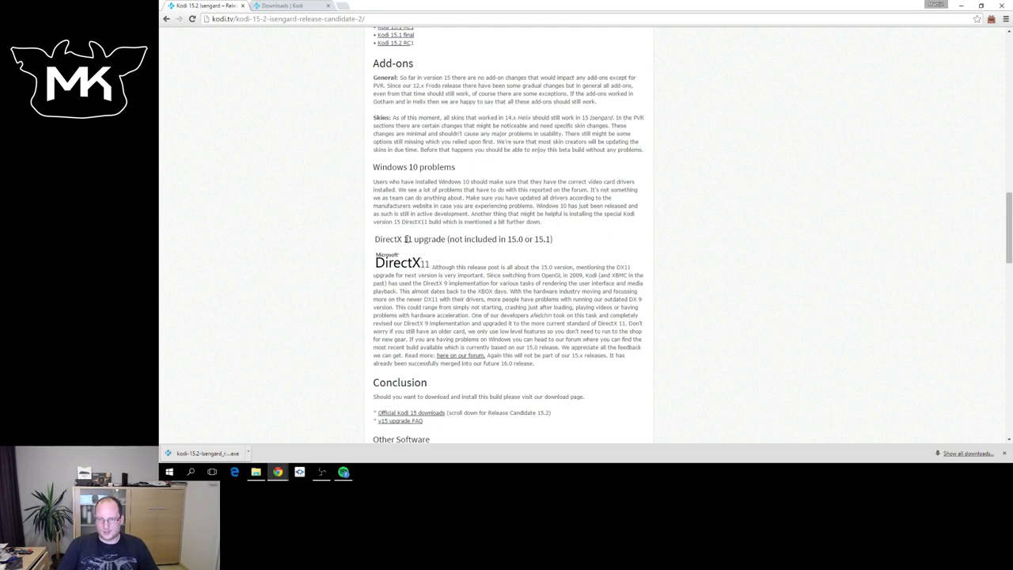
{"action": "scroll", "coordinate": [407, 239], "scroll_direction": "down", "scroll_amount": 1}
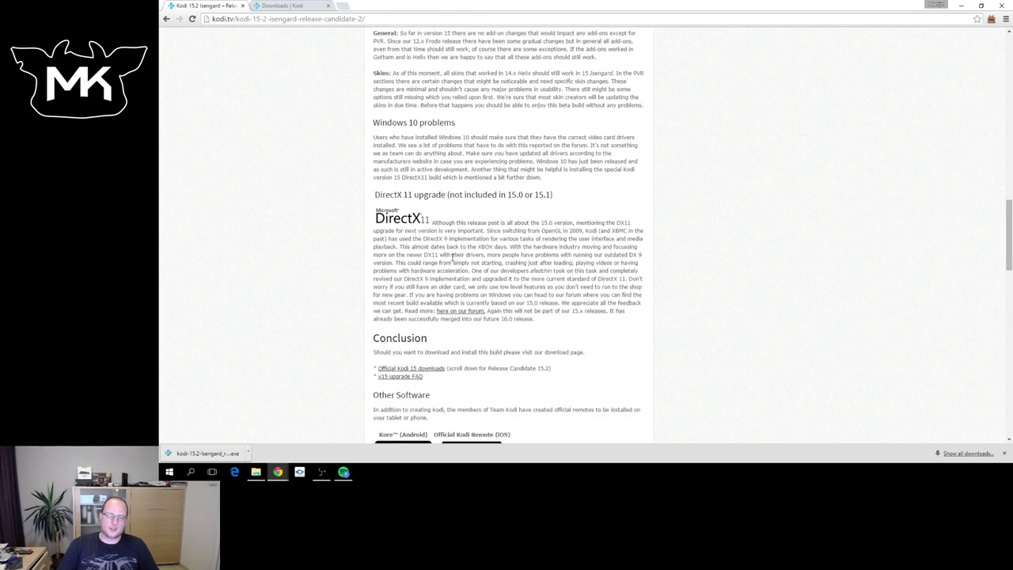
{"action": "scroll", "coordinate": [453, 257], "scroll_direction": "down", "scroll_amount": 1}
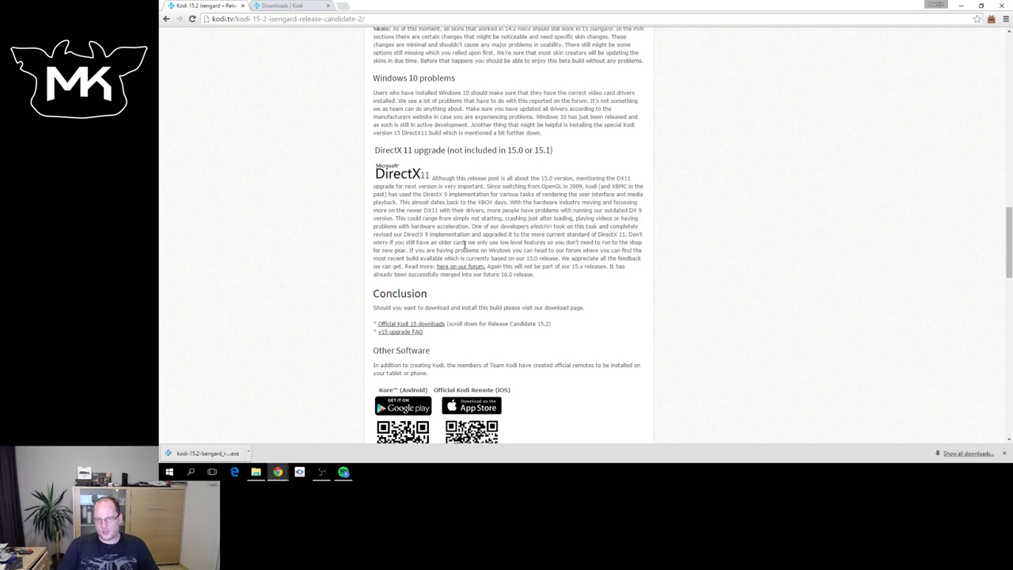
{"action": "scroll", "coordinate": [464, 243], "scroll_direction": "down", "scroll_amount": 1}
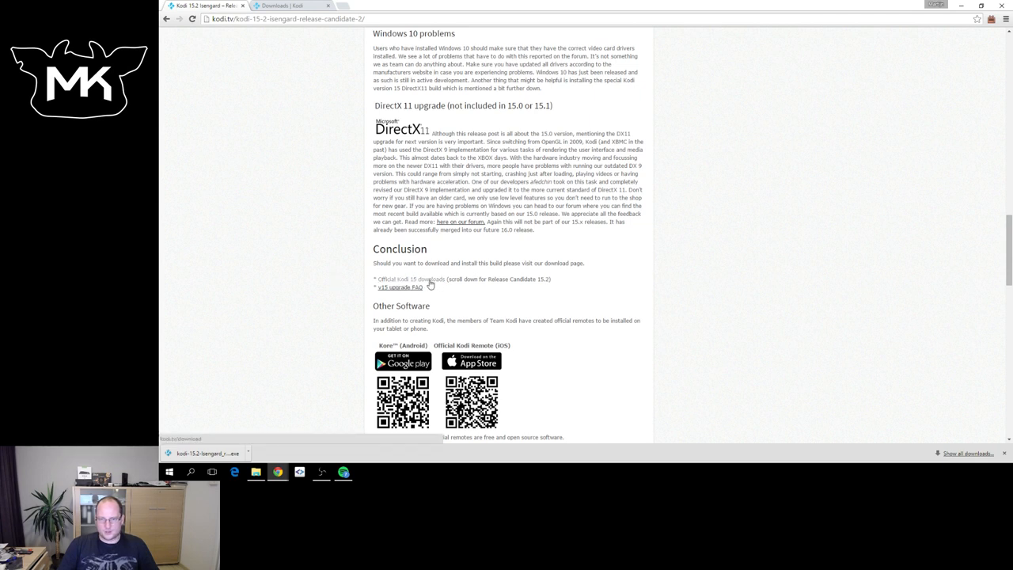
{"action": "left_click", "coordinate": [281, 6]}
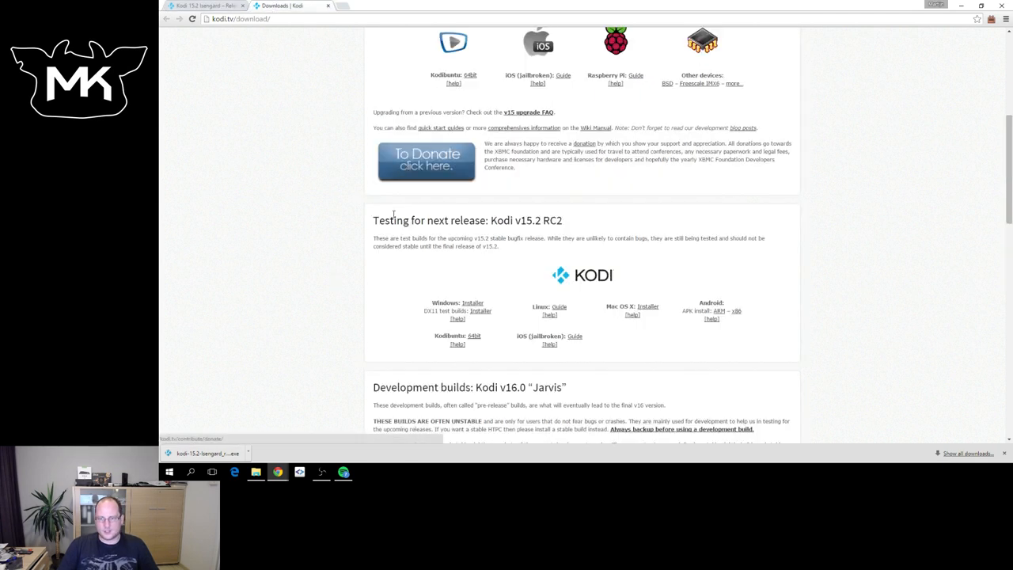
{"action": "scroll", "coordinate": [394, 218], "scroll_direction": "up", "scroll_amount": 3}
{"action": "scroll", "coordinate": [394, 218], "scroll_direction": "down", "scroll_amount": 2}
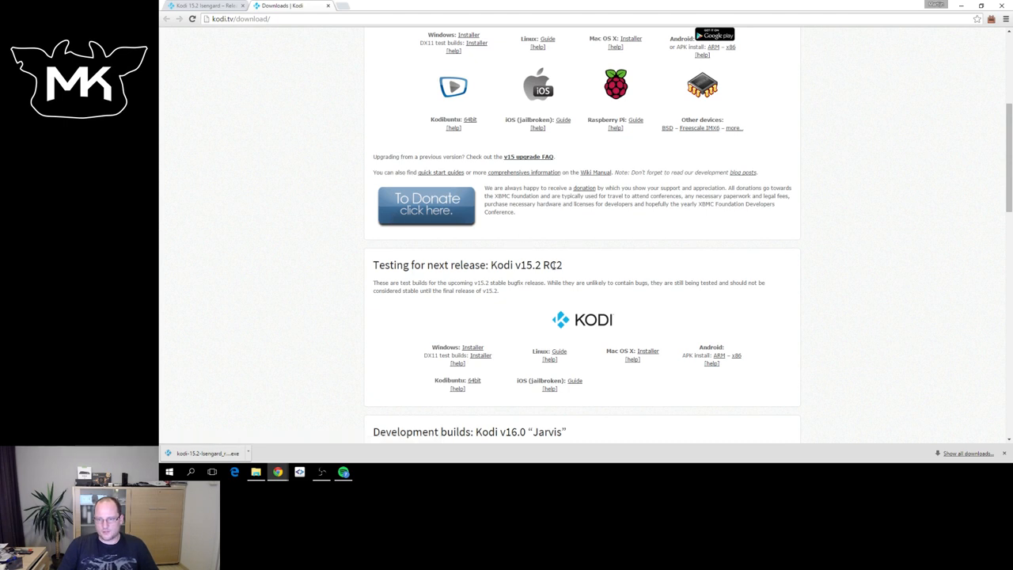
{"action": "scroll", "coordinate": [556, 265], "scroll_direction": "down", "scroll_amount": 1}
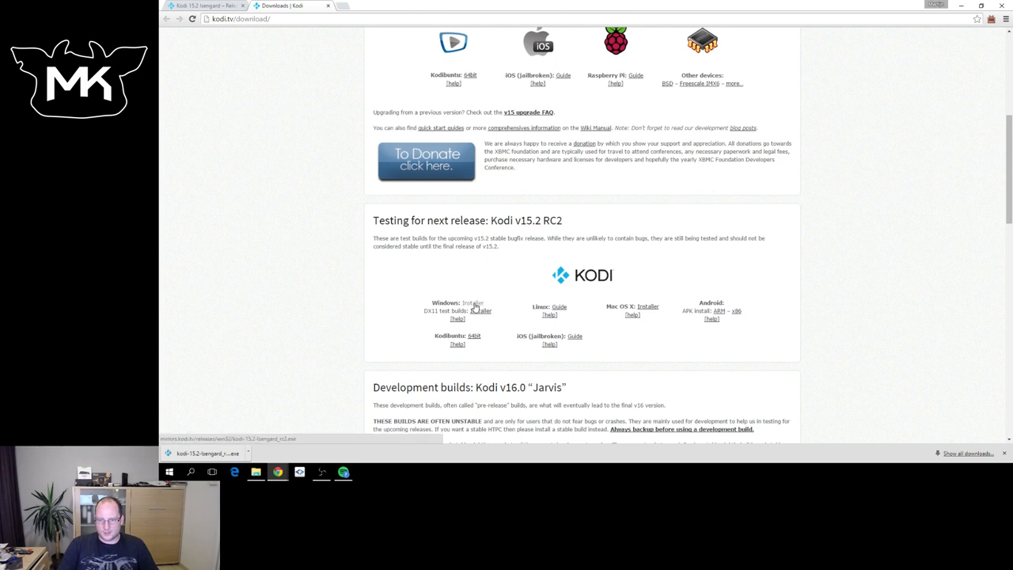
Run kodi-15.2-isengard_rc2.exe from Chrome and choose 'Toch uitvoeren' past the SmartScreen warning
{"action": "left_click", "coordinate": [207, 453]}
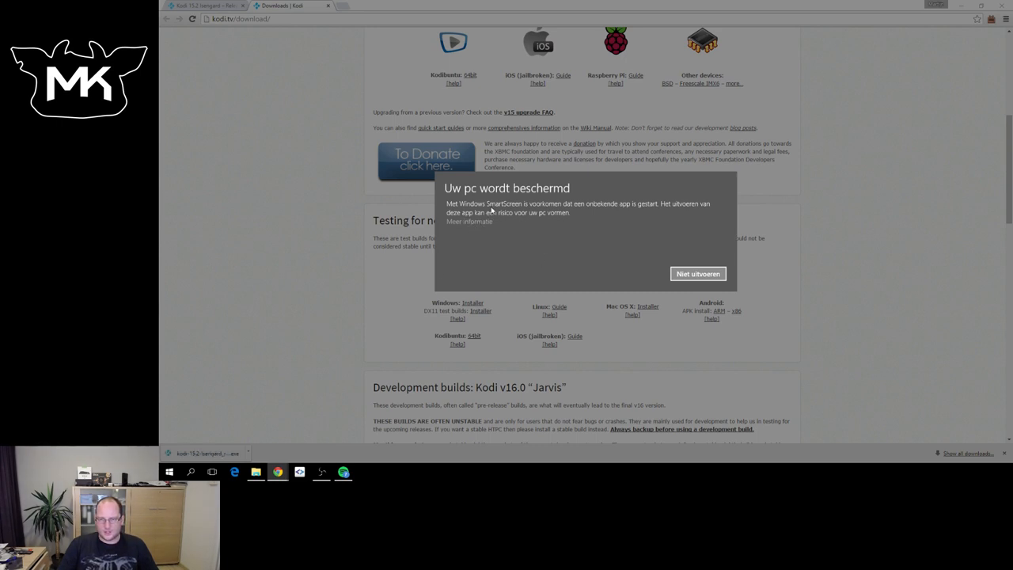
{"action": "left_click", "coordinate": [469, 222]}
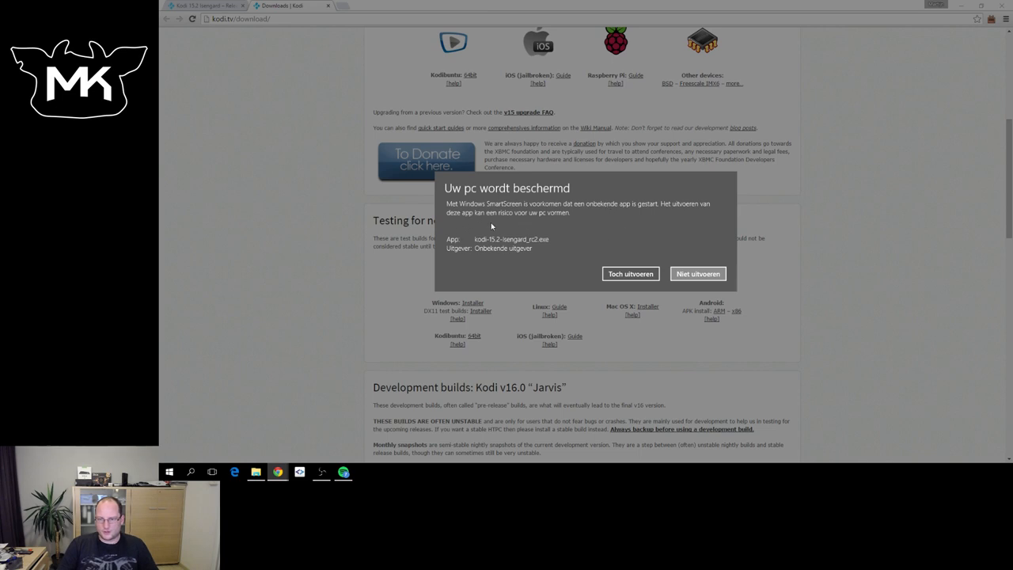
{"action": "left_click", "coordinate": [630, 274]}
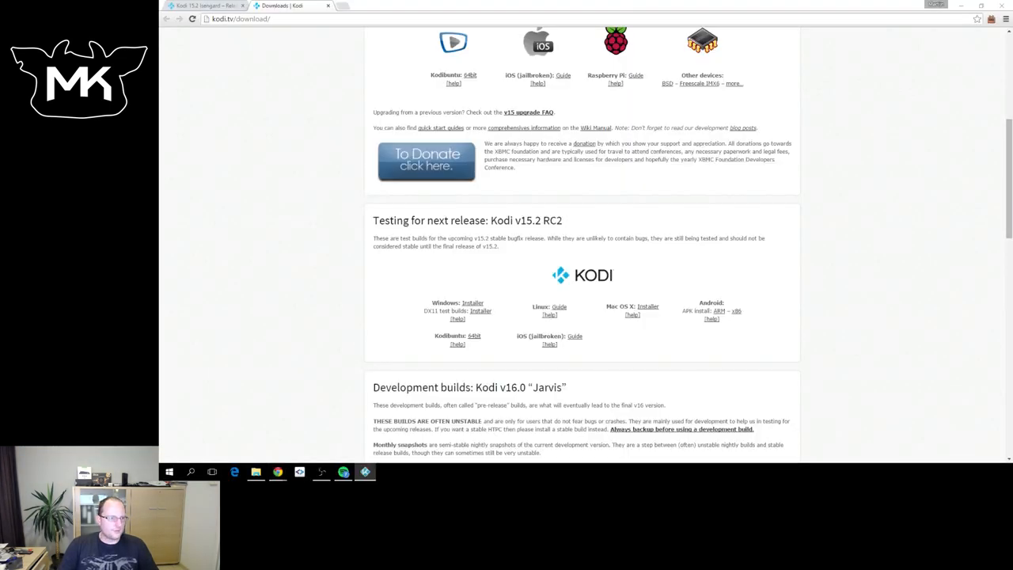
Accept the Kodi Setup licence and deselect the DirectX install component
{"action": "left_click_drag", "start_coordinate": [283, 155], "coordinate": [553, 108]}
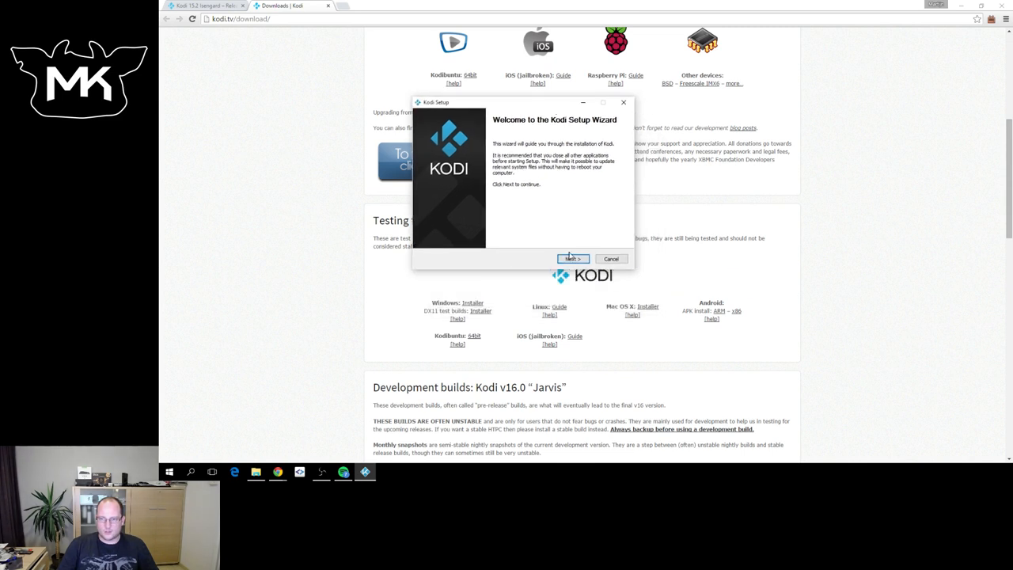
{"action": "left_click", "coordinate": [571, 259]}
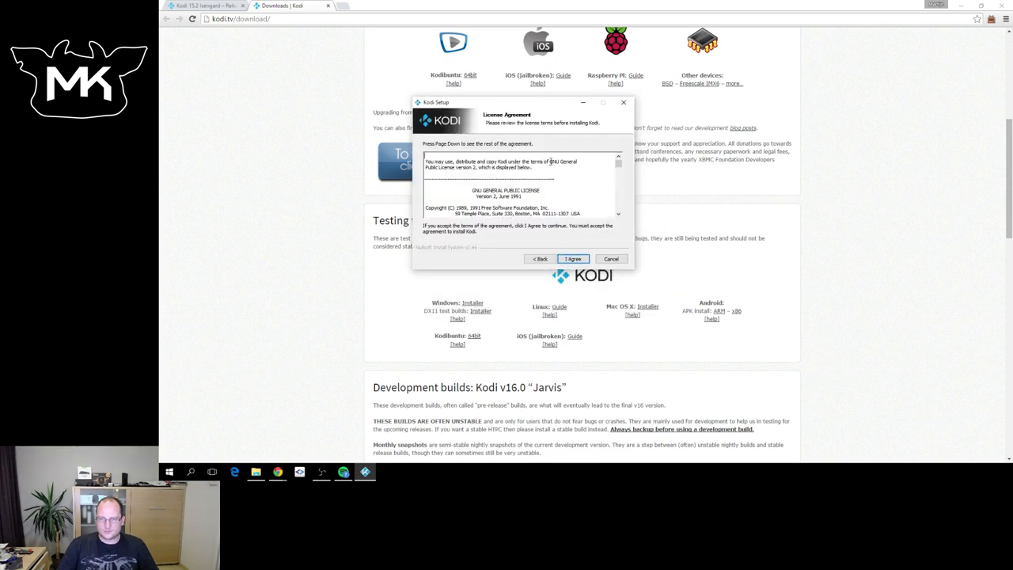
{"action": "left_click", "coordinate": [572, 259]}
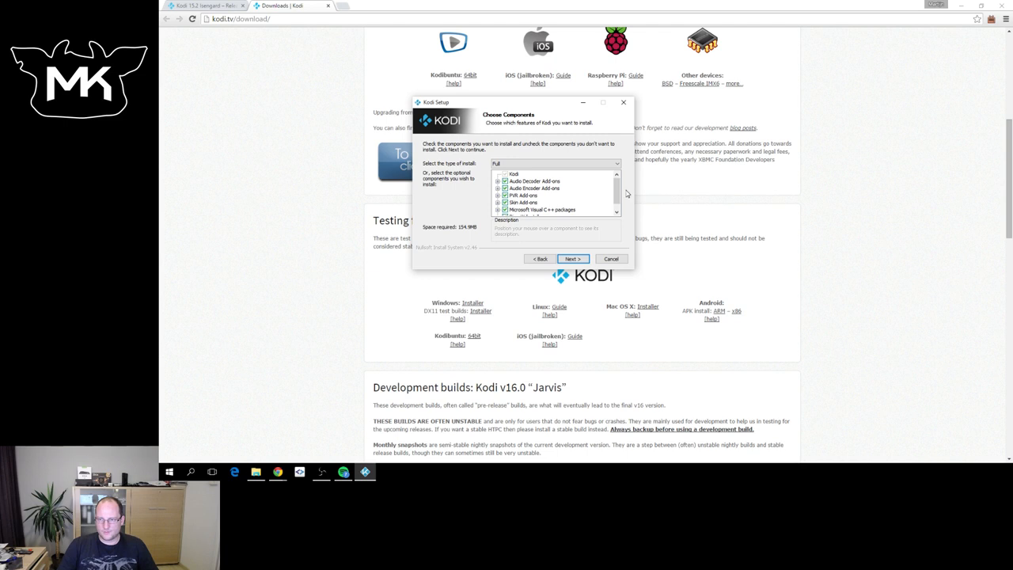
{"action": "scroll", "coordinate": [617, 192], "scroll_direction": "down", "scroll_amount": 2}
{"action": "left_click", "coordinate": [506, 210]}
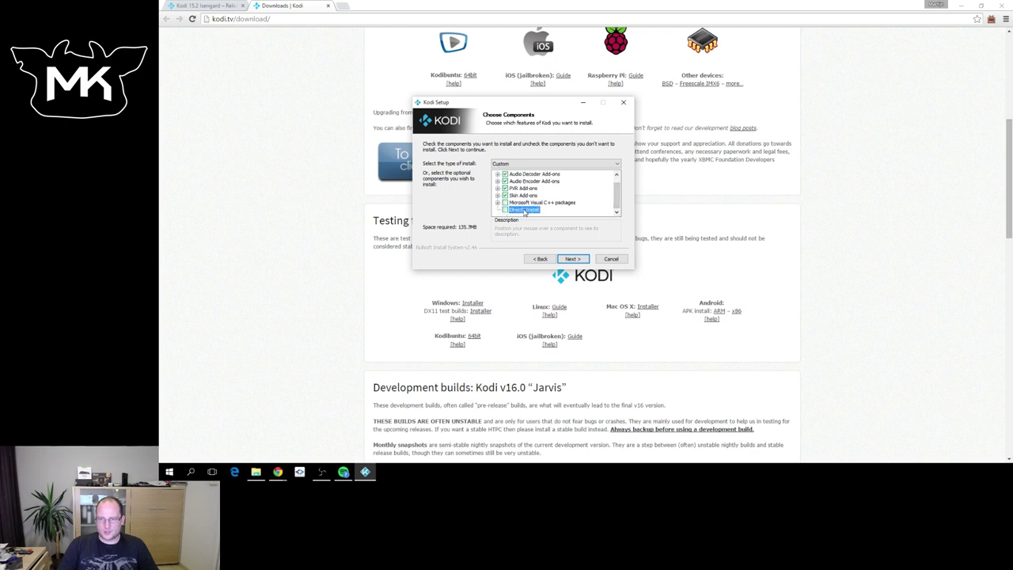
Keep the default install folder and confirm overwriting the previous Kodi installation
{"action": "left_click", "coordinate": [573, 259]}
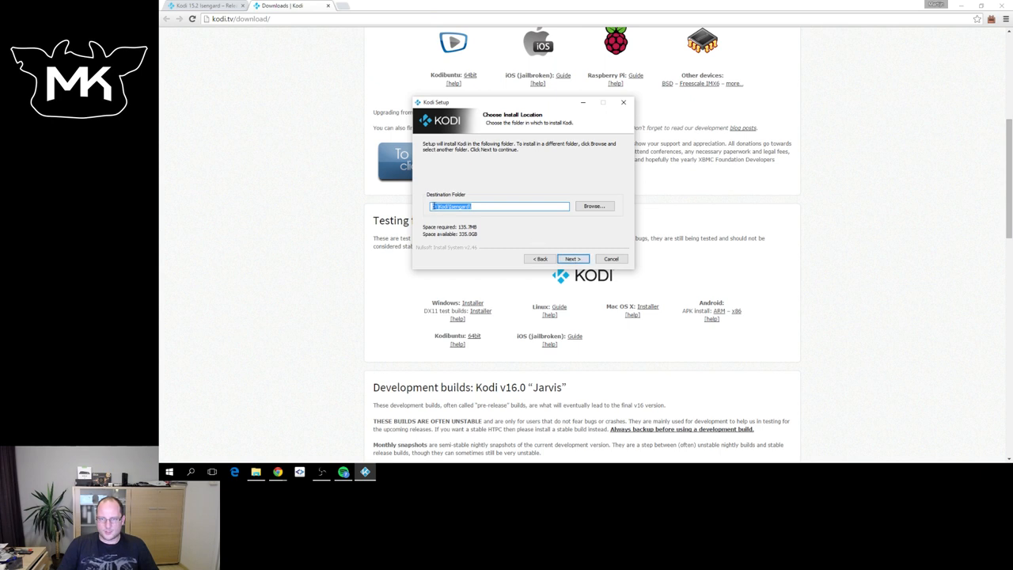
{"action": "left_click", "coordinate": [572, 259]}
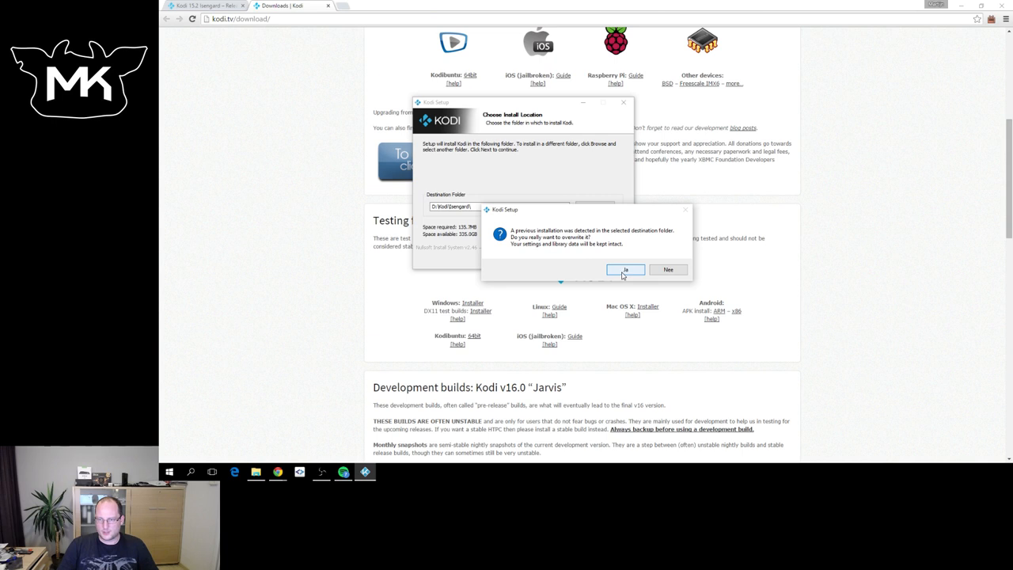
{"action": "left_click", "coordinate": [624, 270]}
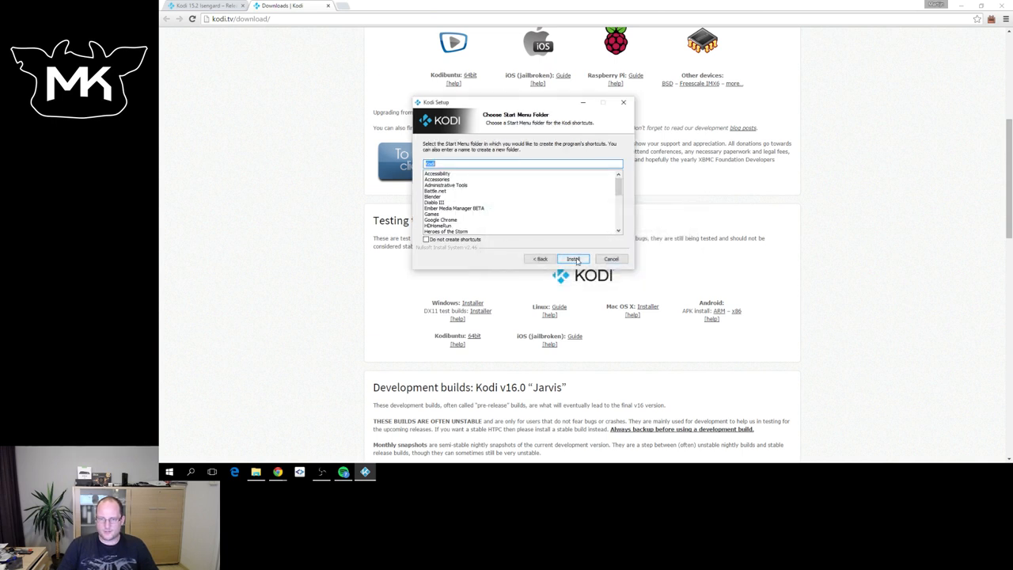
Install with the default Start Menu folder and finish the wizard, launching Kodi
{"action": "left_click", "coordinate": [573, 259]}
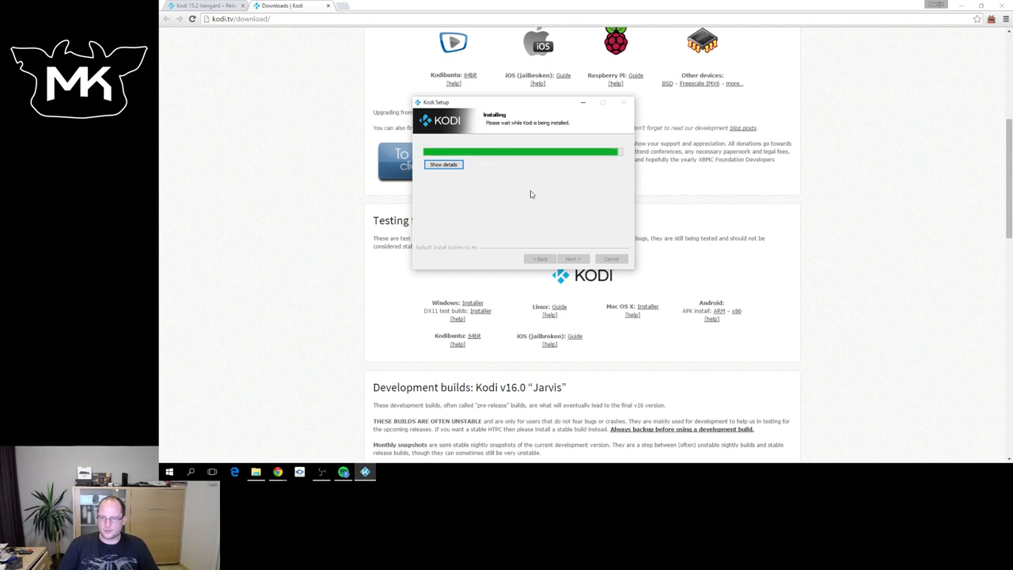
{"action": "left_click", "coordinate": [573, 259]}
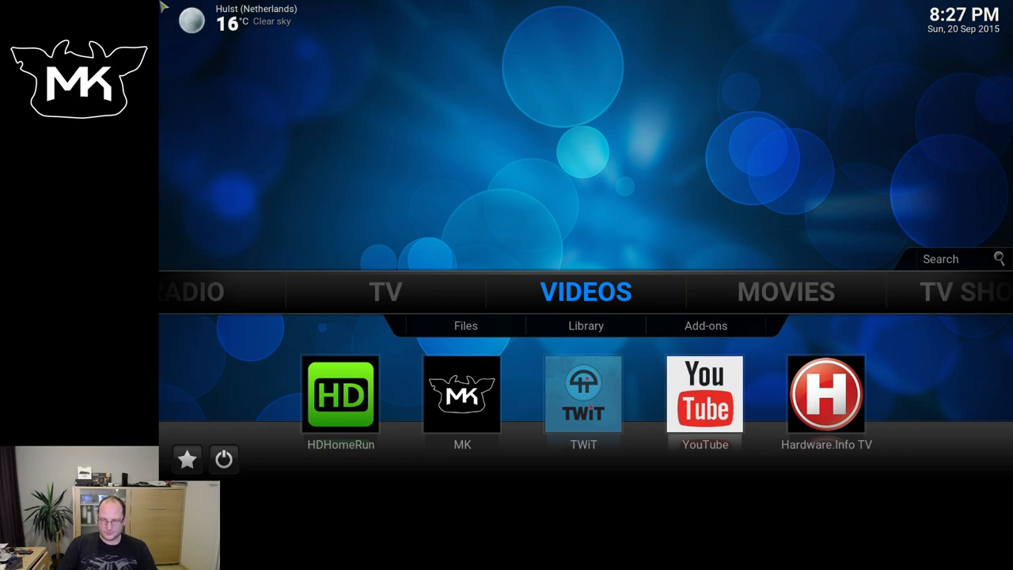
Navigate from the home menu into Settings > Video > Subtitles
{"action": "key", "text": "Right"}
{"action": "key", "text": "Right"}
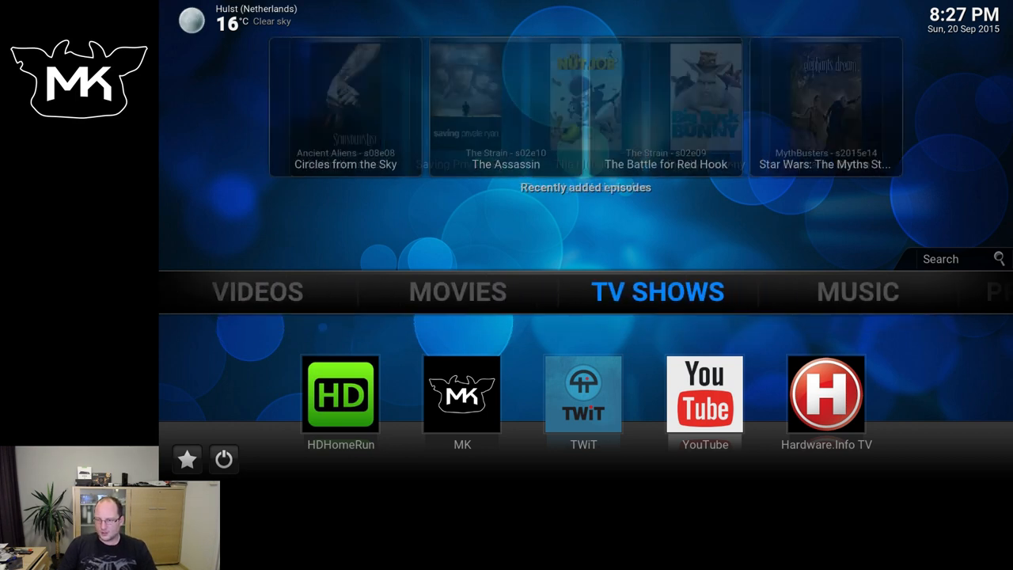
{"action": "key", "text": "Right"}
{"action": "key", "text": "Right"}
{"action": "key", "text": "Right"}
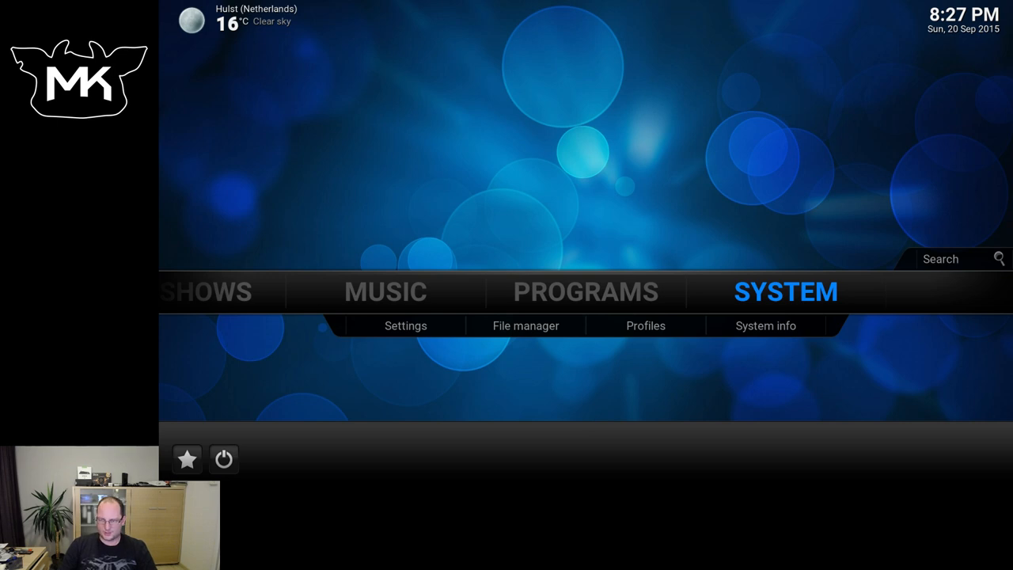
{"action": "key", "text": "Return"}
{"action": "key", "text": "Down"}
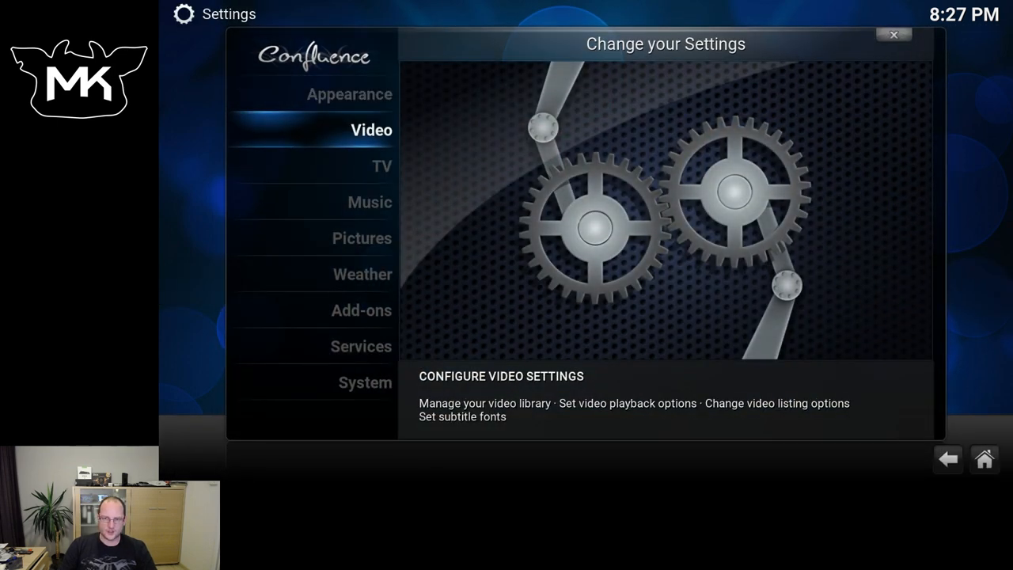
{"action": "key", "text": "Return"}
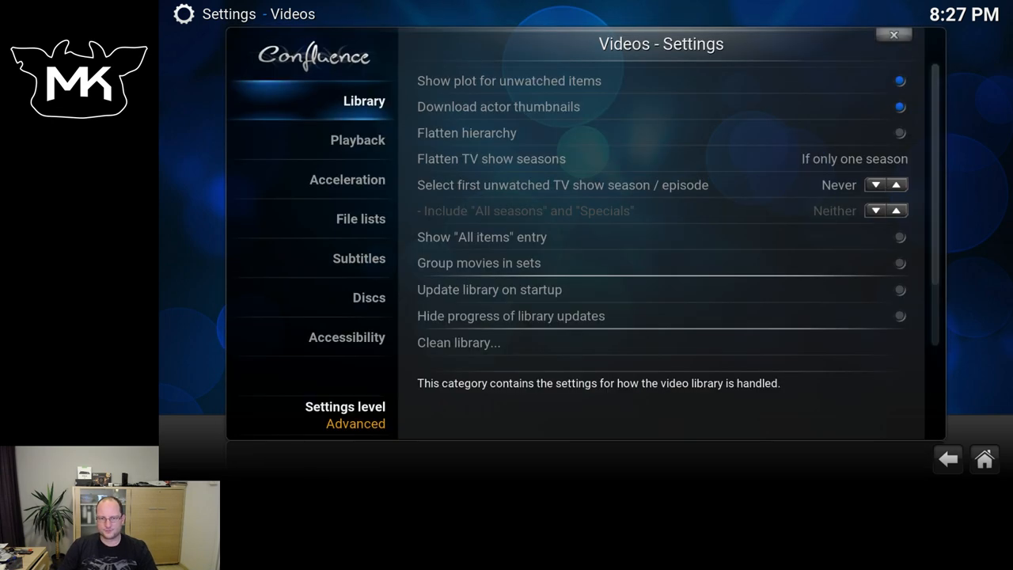
{"action": "key", "text": "Down"}
{"action": "key", "text": "Down"}
{"action": "key", "text": "Down"}
{"action": "key", "text": "Down"}
{"action": "key", "text": "Right"}
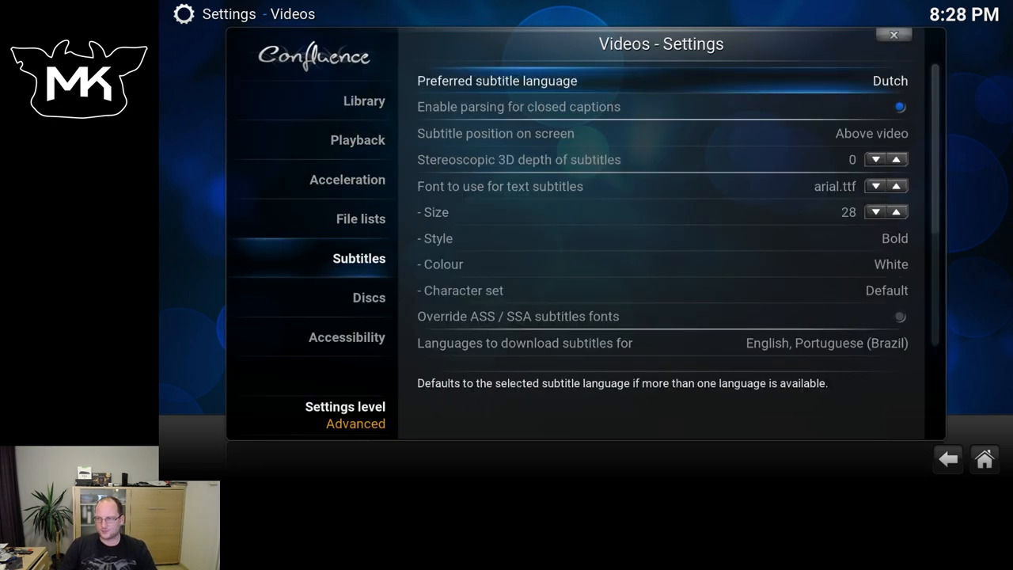
{"action": "key", "text": "Down"}
{"action": "key", "text": "Down"}
{"action": "key", "text": "Down"}
Set the subtitle position to 'Below video' and go back to the main Settings overview
{"action": "key", "text": "Up"}
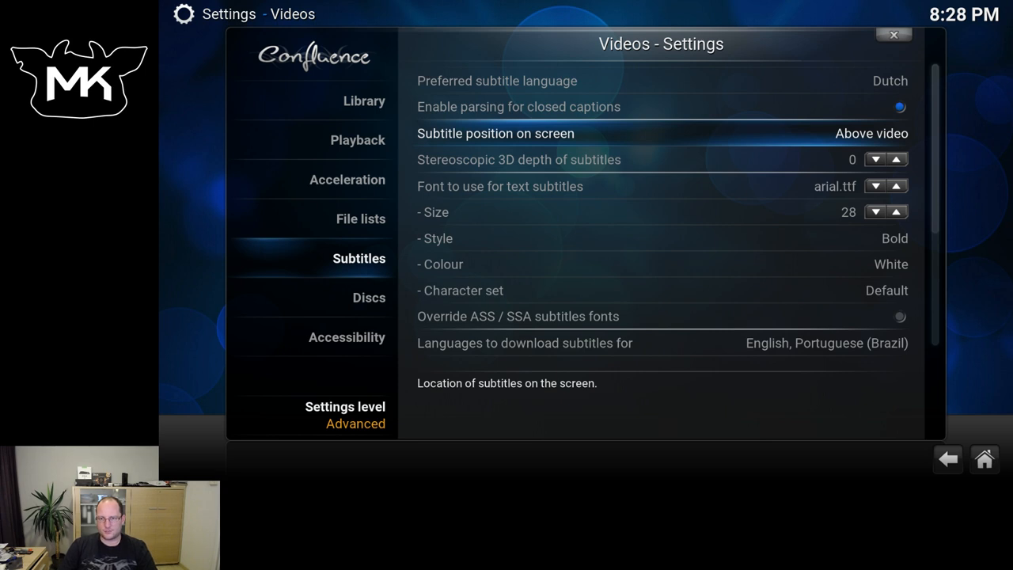
{"action": "key", "text": "Return"}
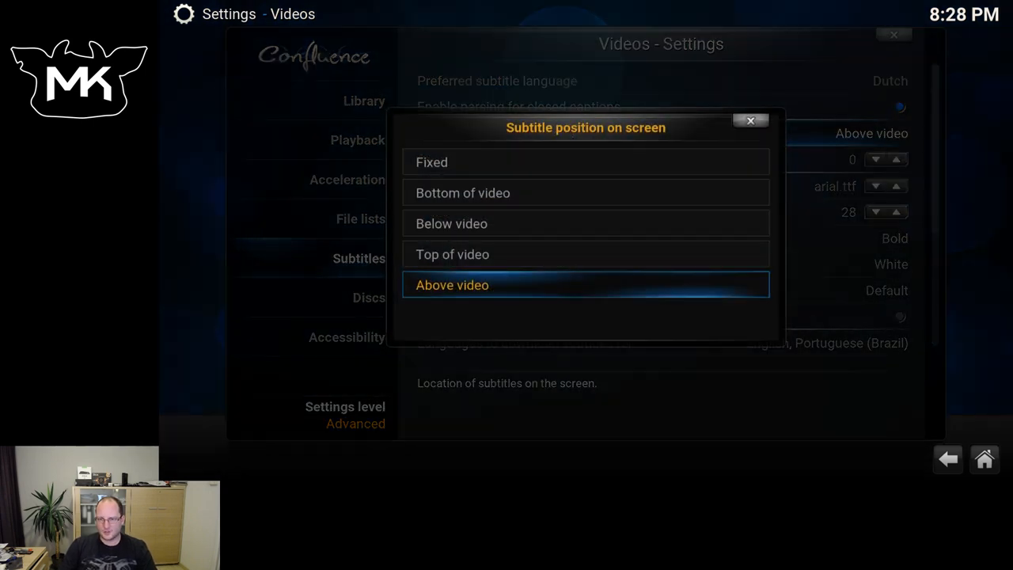
{"action": "key", "text": "Up"}
{"action": "key", "text": "Up"}
{"action": "key", "text": "Up"}
{"action": "key", "text": "Up"}
{"action": "key", "text": "Down"}
{"action": "key", "text": "Down"}
{"action": "key", "text": "Down"}
{"action": "key", "text": "Up"}
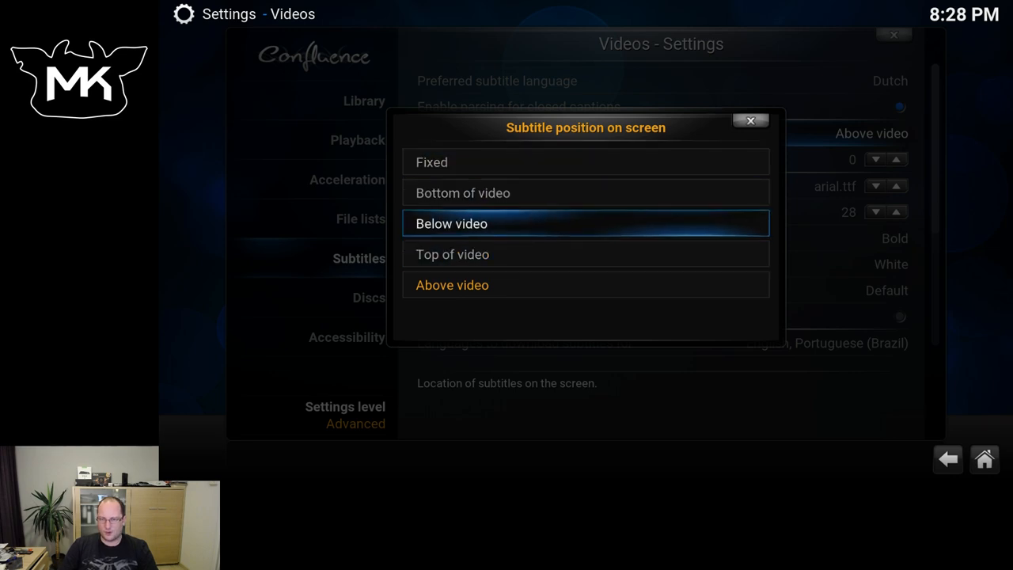
{"action": "key", "text": "Return"}
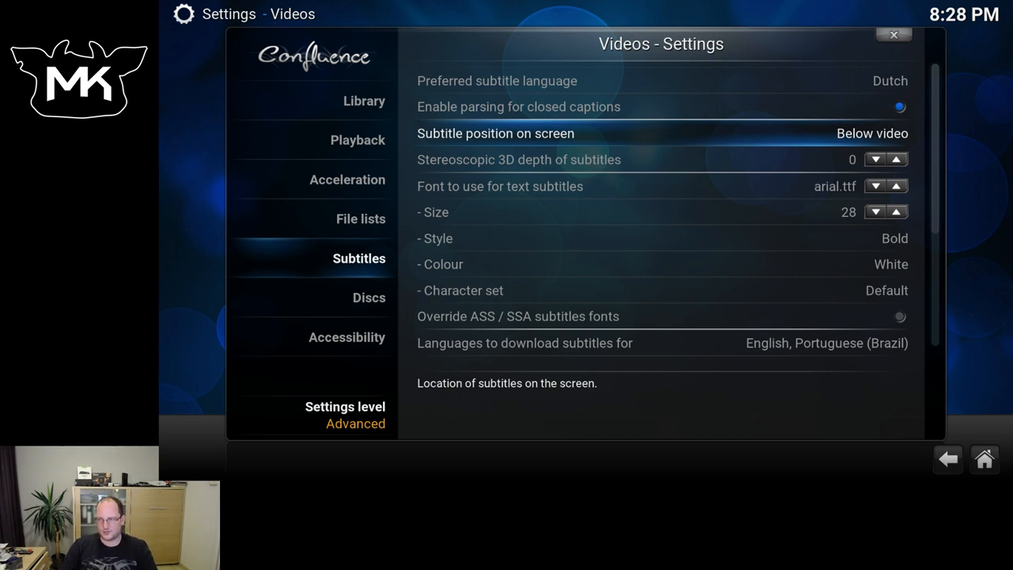
{"action": "key", "text": "BackSpace"}
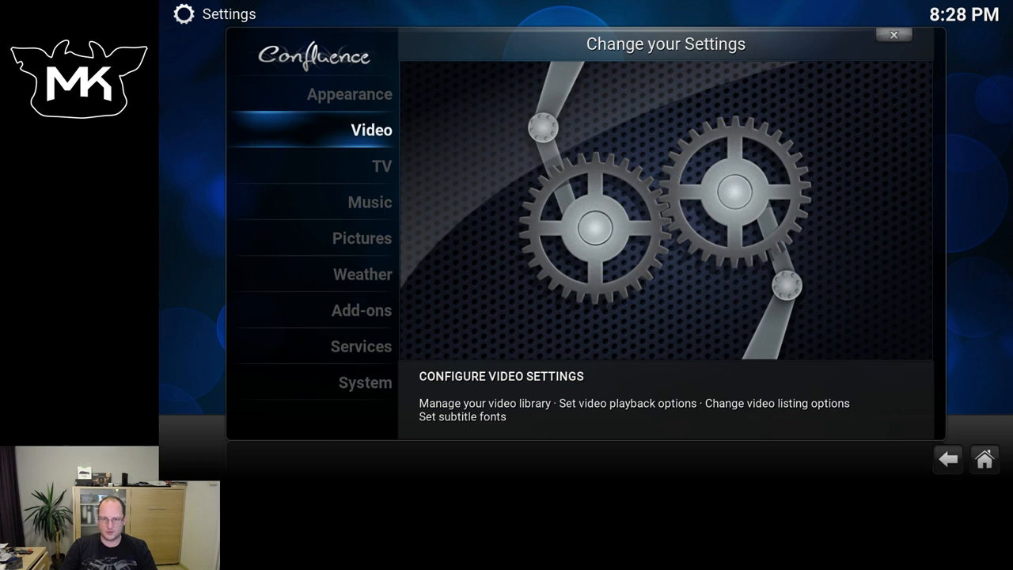
Leave settings and open the MOVIES library sorted by title from the home menu
{"action": "key", "text": "BackSpace"}
{"action": "key", "text": "Left"}
{"action": "key", "text": "Left"}
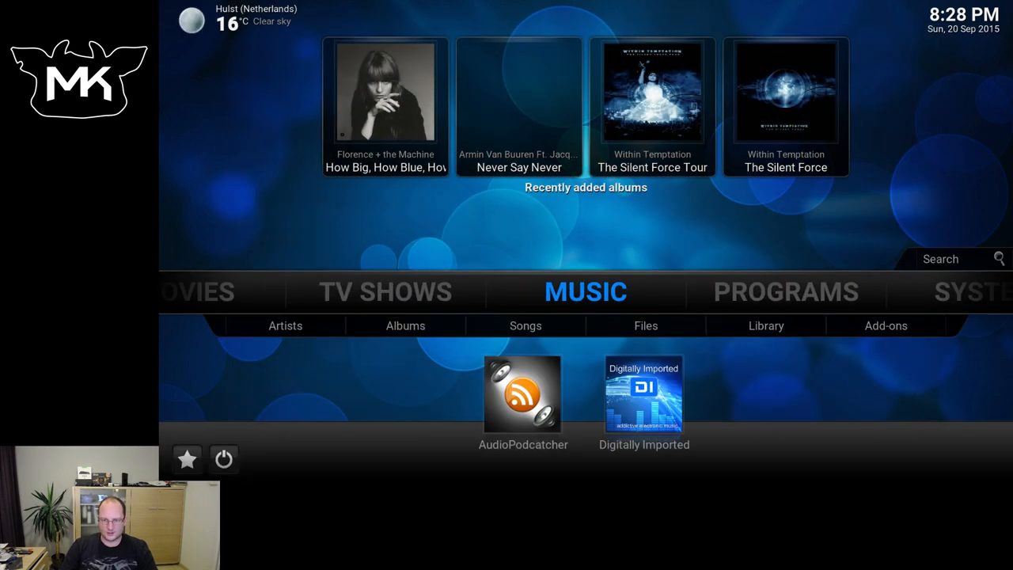
{"action": "key", "text": "Left"}
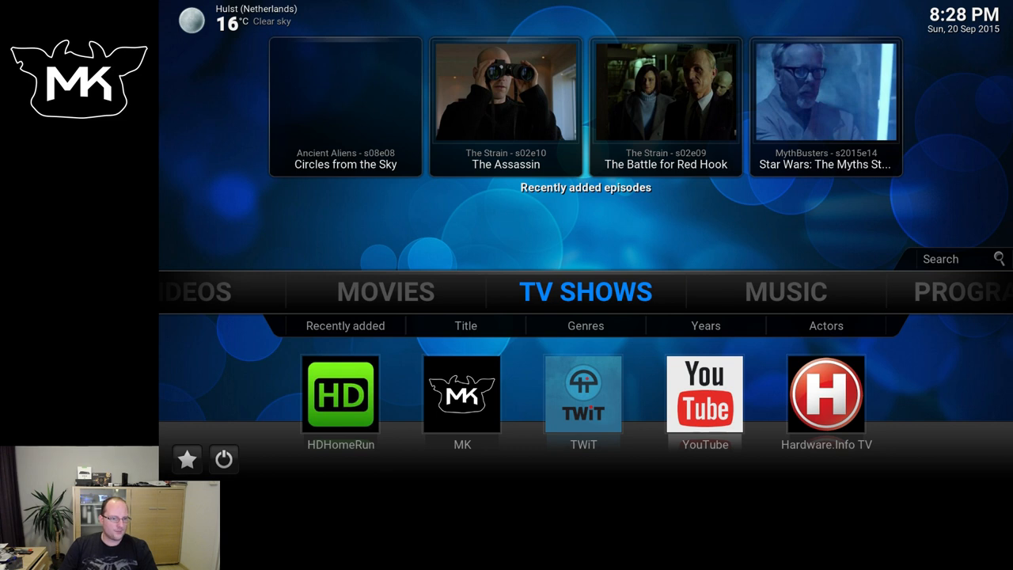
{"action": "key", "text": "Right"}
{"action": "key", "text": "Right"}
{"action": "key", "text": "Right"}
{"action": "key", "text": "Left"}
{"action": "key", "text": "Left"}
{"action": "key", "text": "Left"}
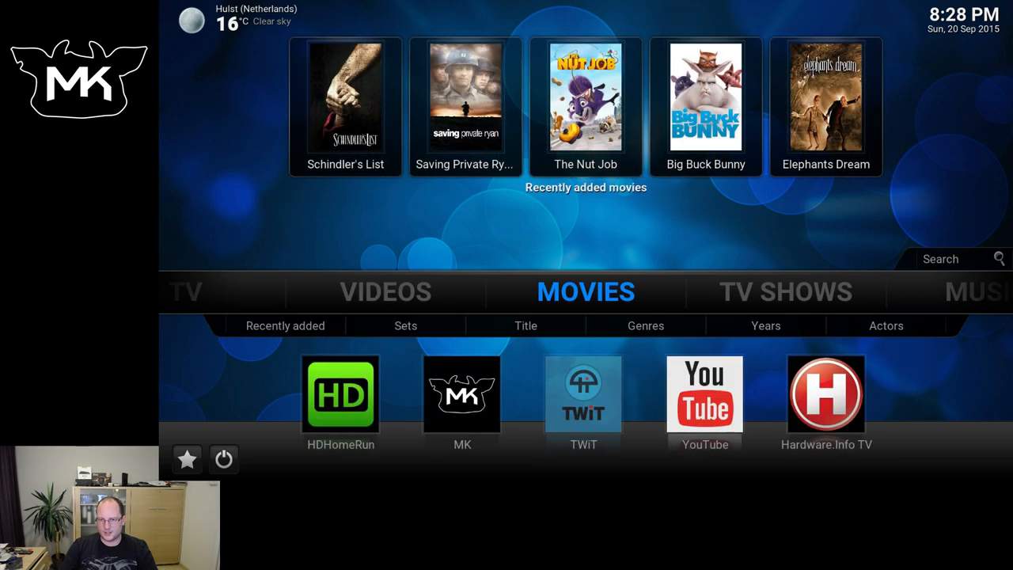
{"action": "key", "text": "Return"}
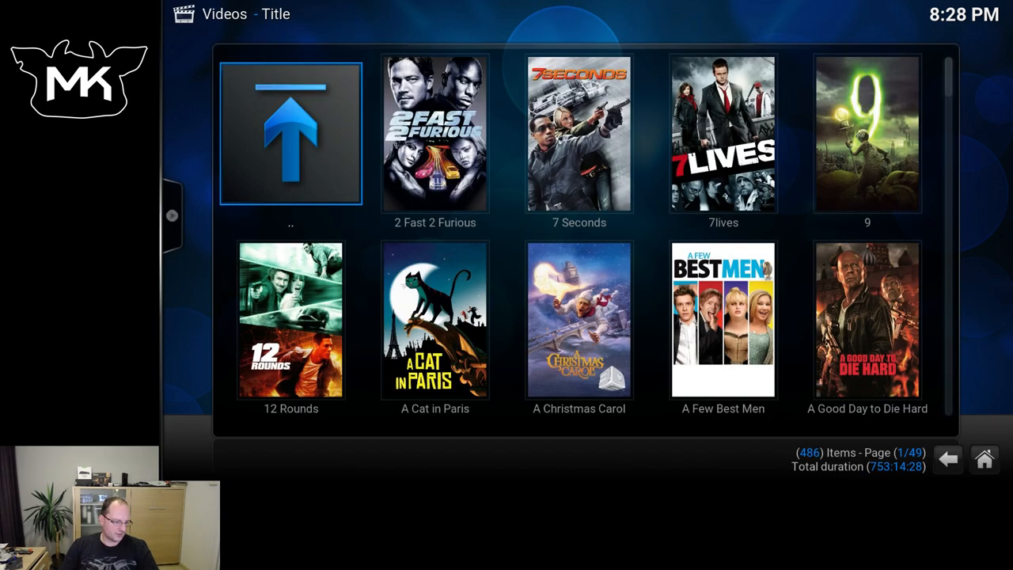
Jump to E, show Elephants Dream's details and start playing it
{"action": "key", "text": "shift+e"}
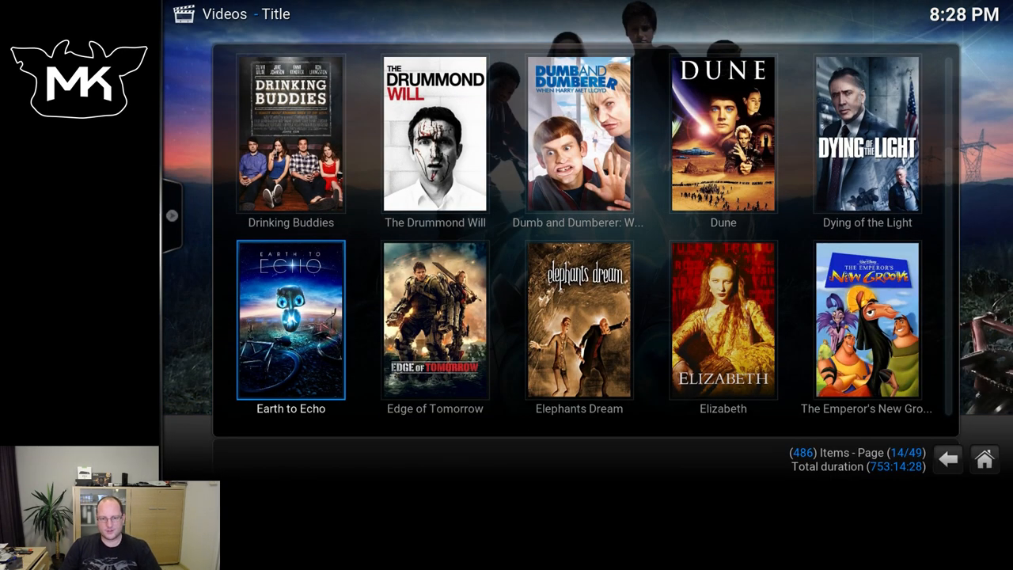
{"action": "key", "text": "Right"}
{"action": "key", "text": "Right"}
{"action": "key", "text": "i"}
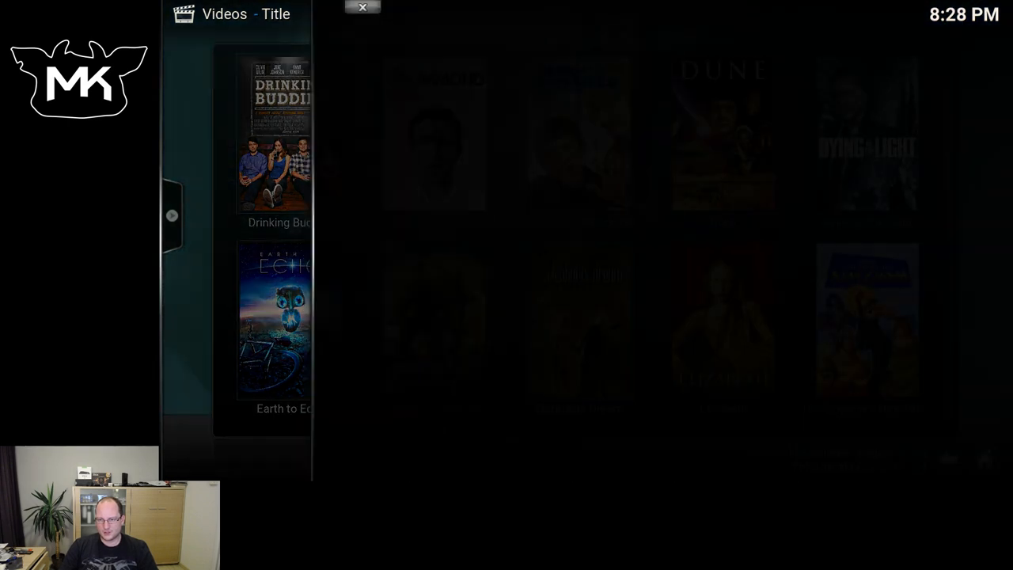
{"action": "key", "text": "Return"}
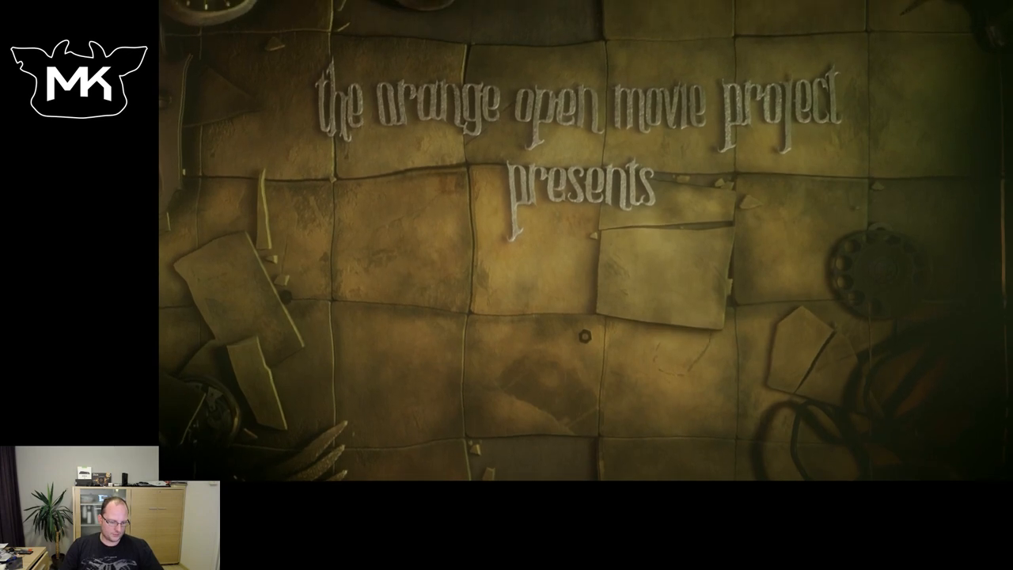
Fast-forward Elephants Dream through 2x, 4x and higher from the OSD, then resume normal playback
{"action": "key", "text": "m"}
{"action": "key", "text": "Return"}
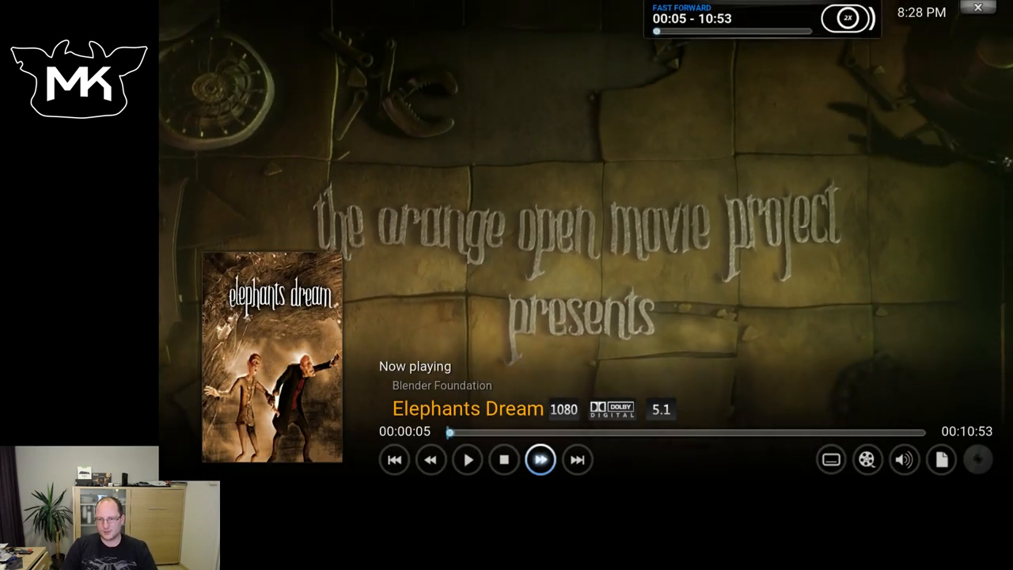
{"action": "key", "text": "Return"}
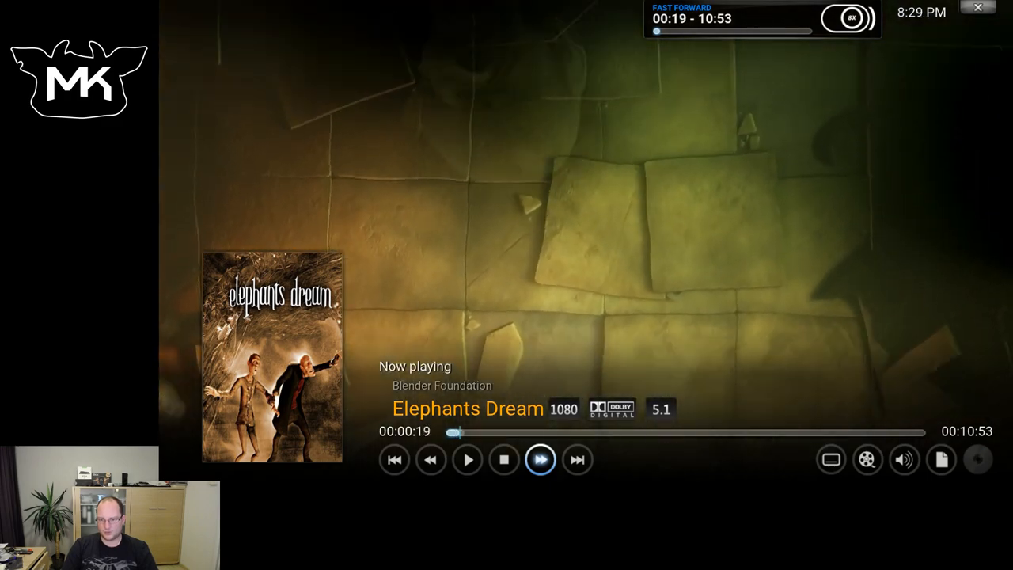
{"action": "key", "text": "Return"}
{"action": "key", "text": "Return"}
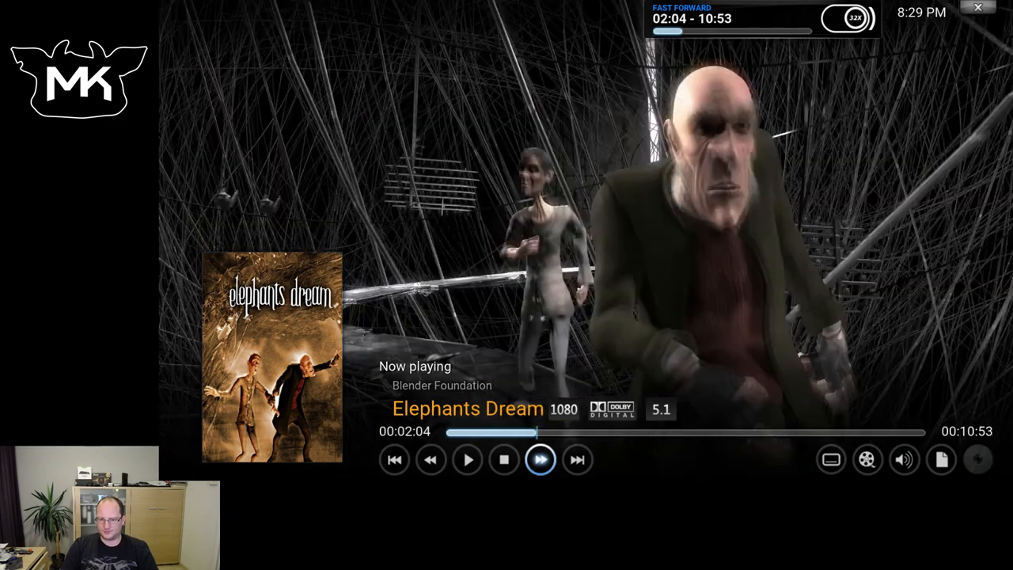
{"action": "key", "text": "space"}
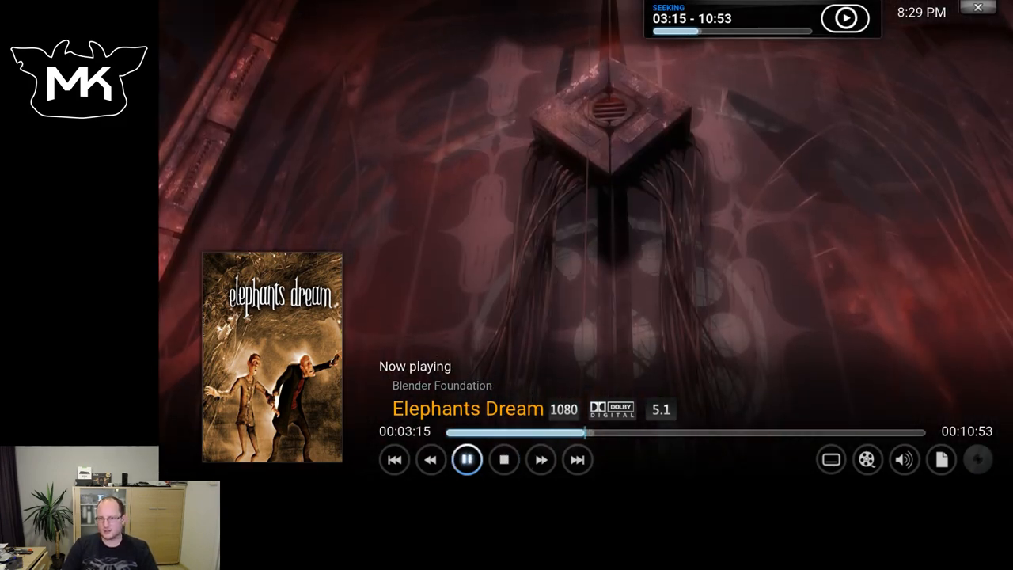
Rewind at increasing speeds back to about 2:07 and resume playback
{"action": "key", "text": "Left"}
{"action": "key", "text": "Left"}
{"action": "key", "text": "Right"}
{"action": "key", "text": "Return"}
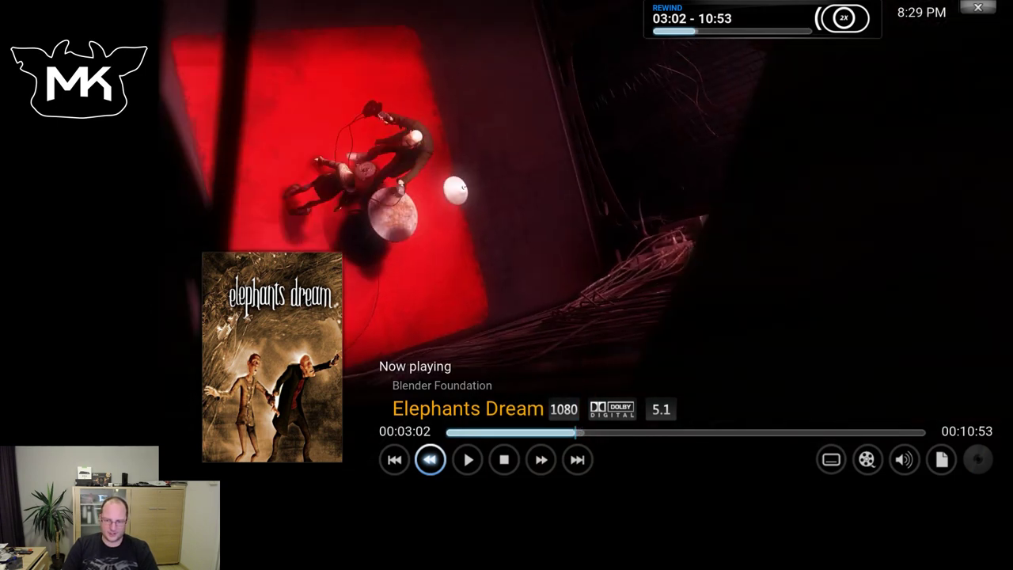
{"action": "key", "text": "r"}
{"action": "key", "text": "r"}
{"action": "key", "text": "r"}
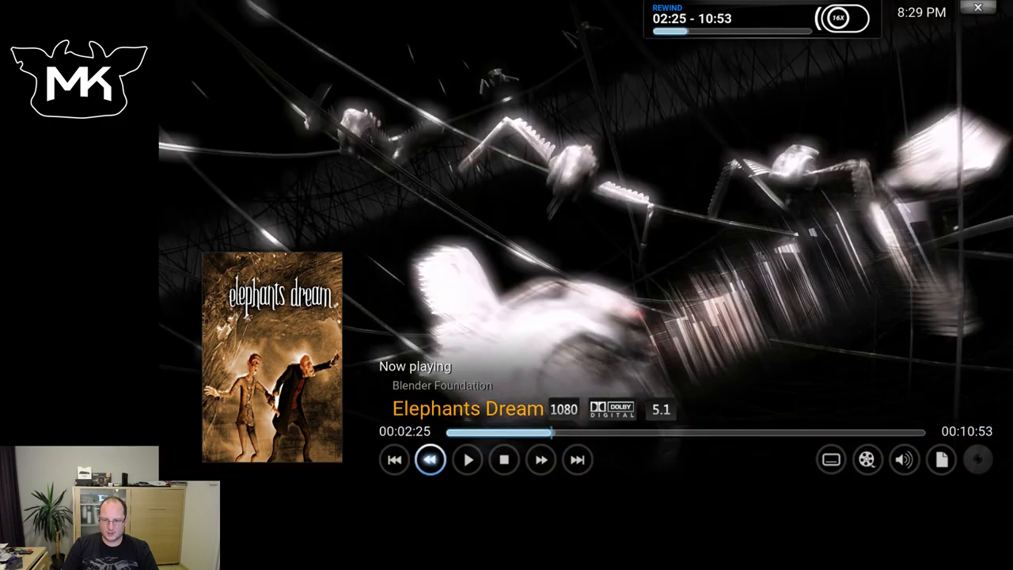
{"action": "key", "text": "p"}
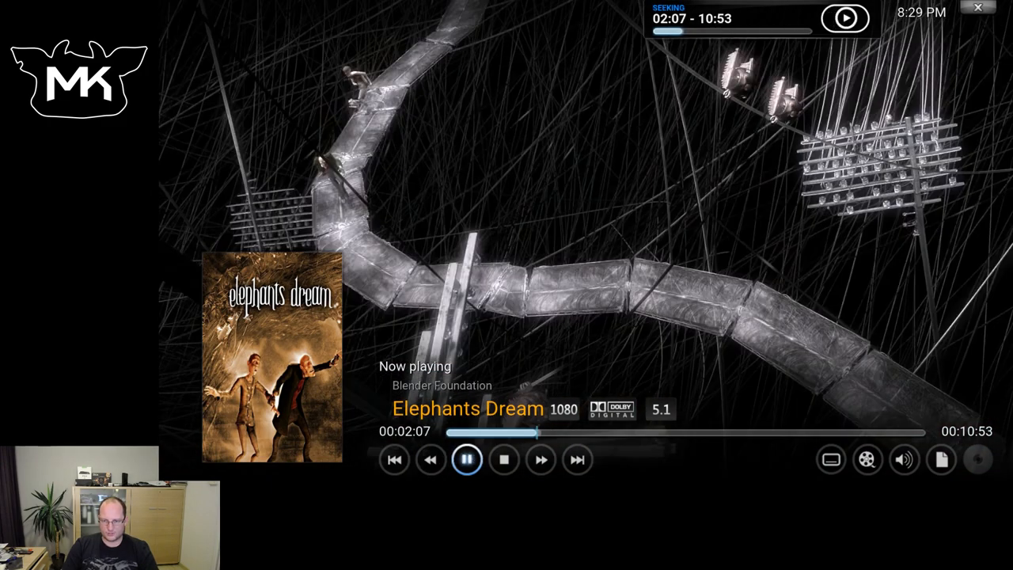
Stop Elephants Dream from the OSD and return to the home screen
{"action": "key", "text": "Right"}
{"action": "key", "text": "Right"}
{"action": "key", "text": "Return"}
{"action": "key", "text": "Left"}
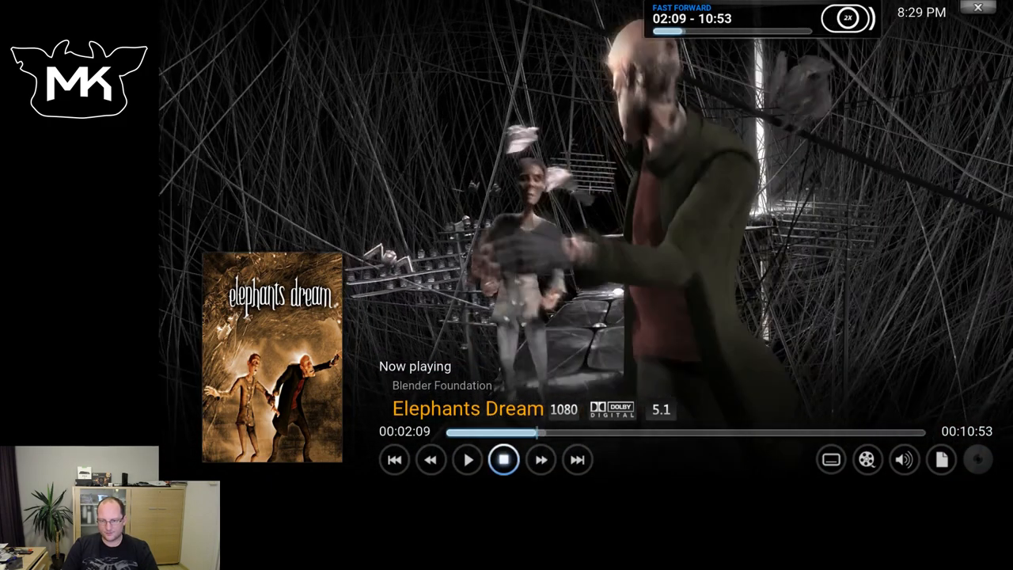
{"action": "key", "text": "Return"}
{"action": "key", "text": "Escape"}
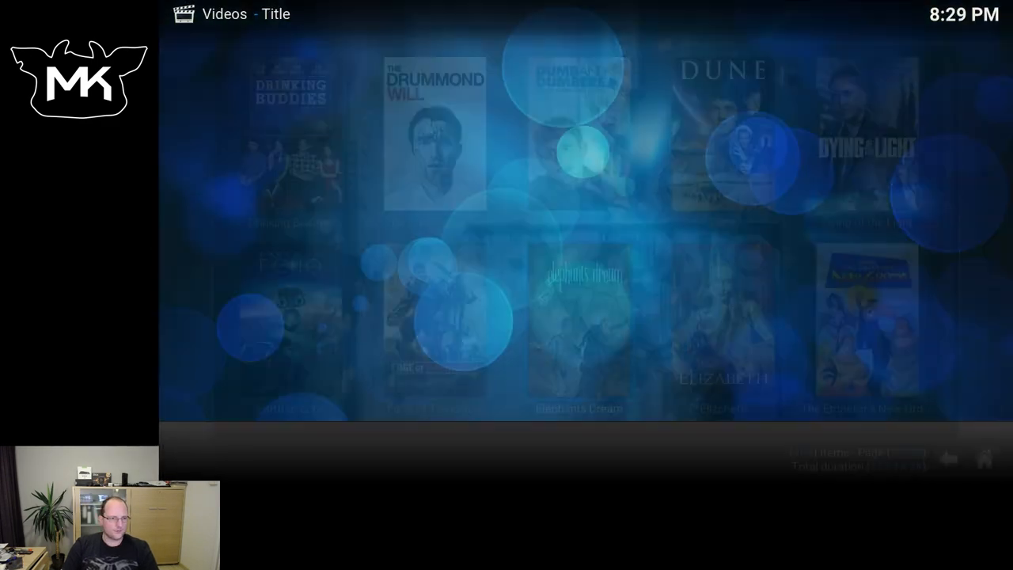
Open VIDEOS > Files and move down the sources to UPnP Media Servers
{"action": "key", "text": "Right"}
{"action": "key", "text": "Left"}
{"action": "key", "text": "Left"}
{"action": "key", "text": "Down"}
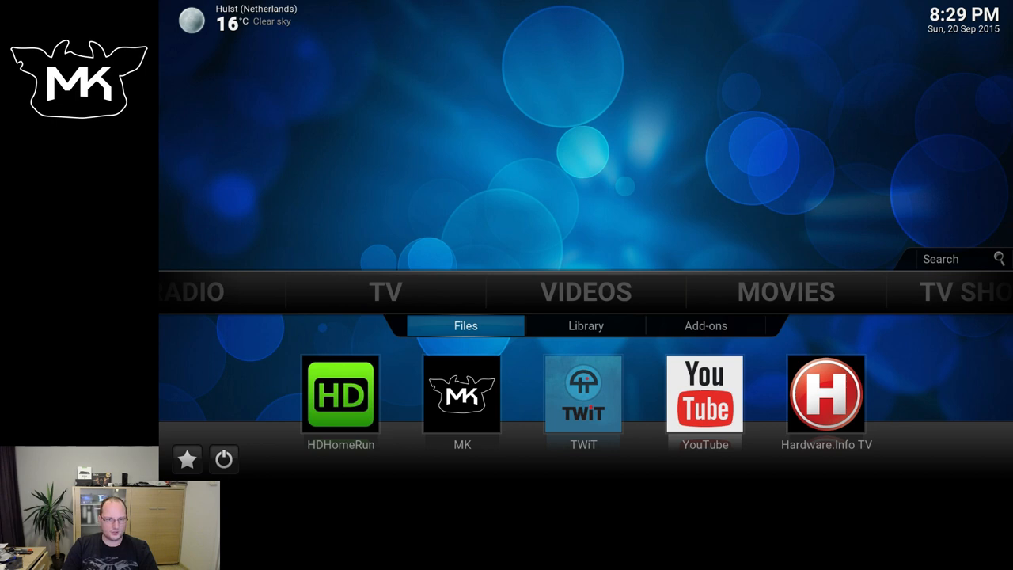
{"action": "key", "text": "Return"}
{"action": "key", "text": "Down"}
{"action": "key", "text": "Down"}
{"action": "key", "text": "Down"}
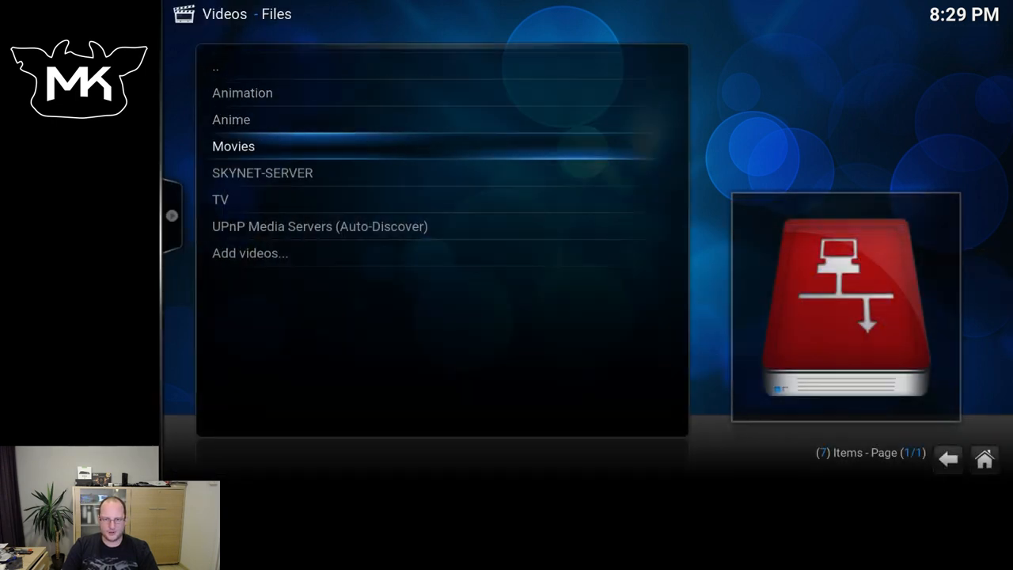
{"action": "key", "text": "Down"}
{"action": "key", "text": "Down"}
{"action": "key", "text": "Down"}
Return home and open MUSIC > Files to list the music sources
{"action": "key", "text": "Escape"}
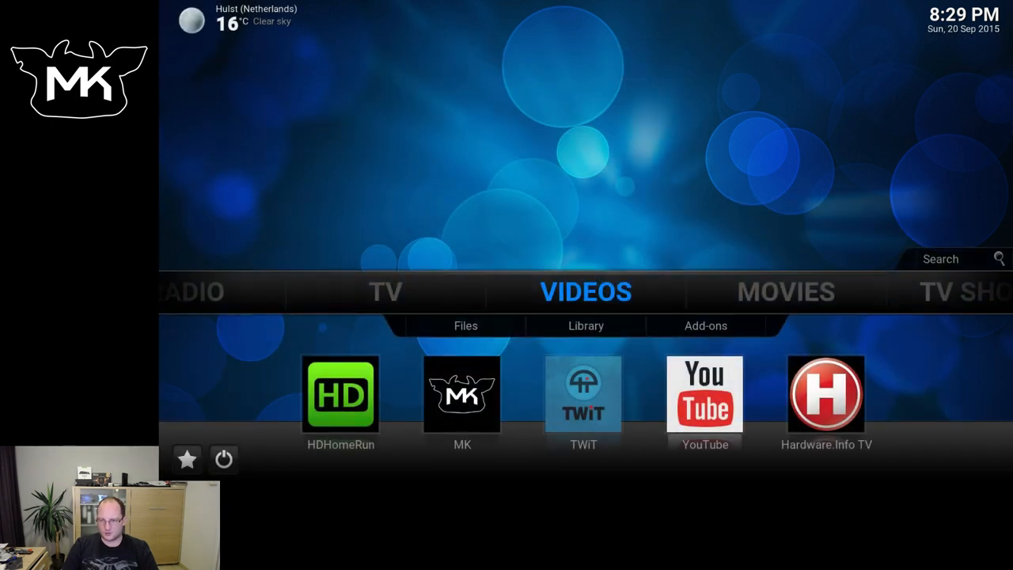
{"action": "key", "text": "Left"}
{"action": "key", "text": "Right"}
{"action": "key", "text": "Right"}
{"action": "key", "text": "Left"}
{"action": "key", "text": "Right"}
{"action": "key", "text": "Right"}
{"action": "key", "text": "Down"}
{"action": "key", "text": "Right"}
{"action": "key", "text": "Right"}
{"action": "key", "text": "Right"}
{"action": "key", "text": "Return"}
{"action": "key", "text": "Down"}
{"action": "key", "text": "Down"}
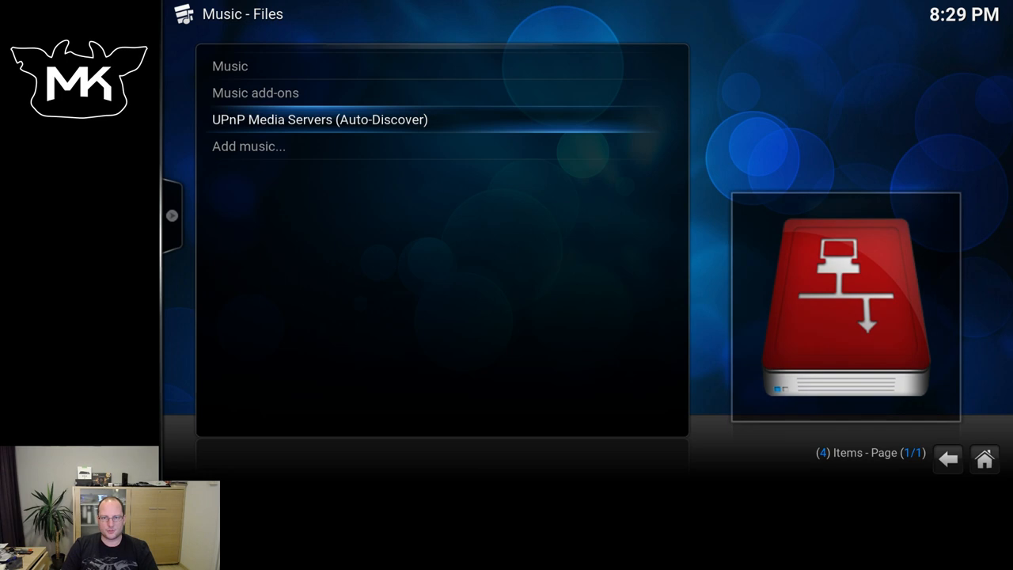
Browse UPnP Media Servers > HTPC > Music Library and open Albums
{"action": "key", "text": "Return"}
{"action": "key", "text": "Right"}
{"action": "key", "text": "Right"}
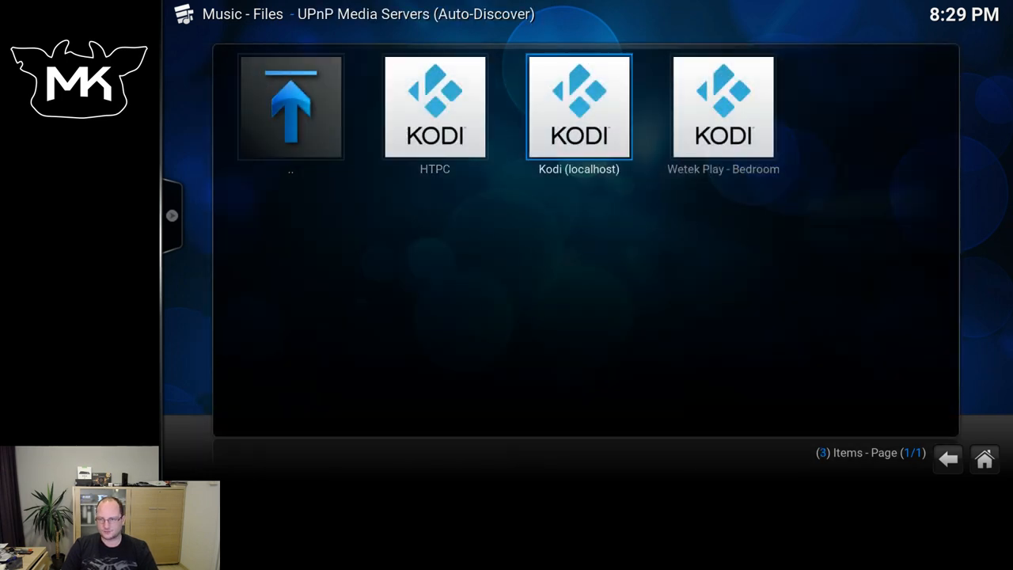
{"action": "key", "text": "Left"}
{"action": "key", "text": "Return"}
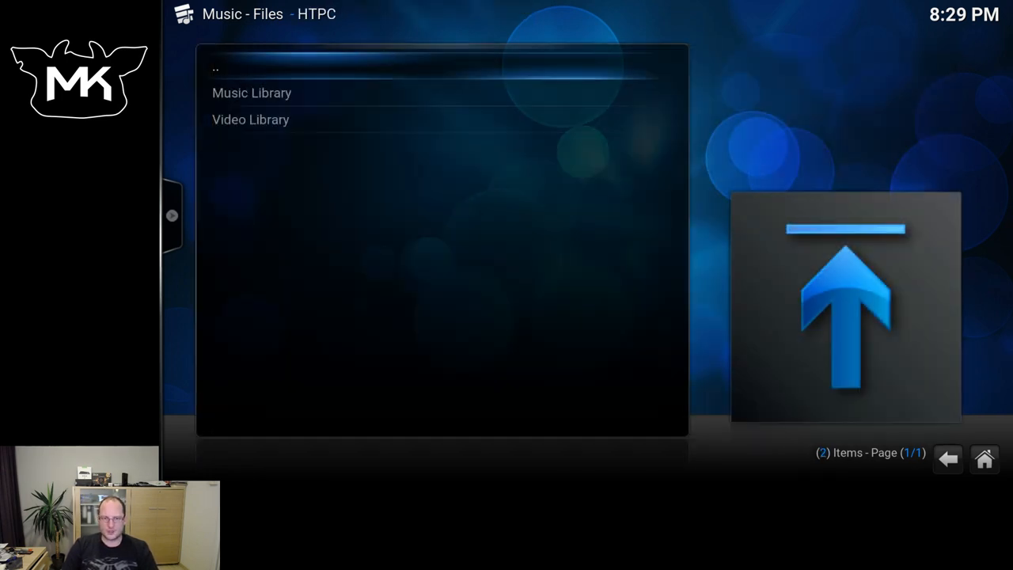
{"action": "key", "text": "Down"}
{"action": "key", "text": "Return"}
{"action": "key", "text": "Down"}
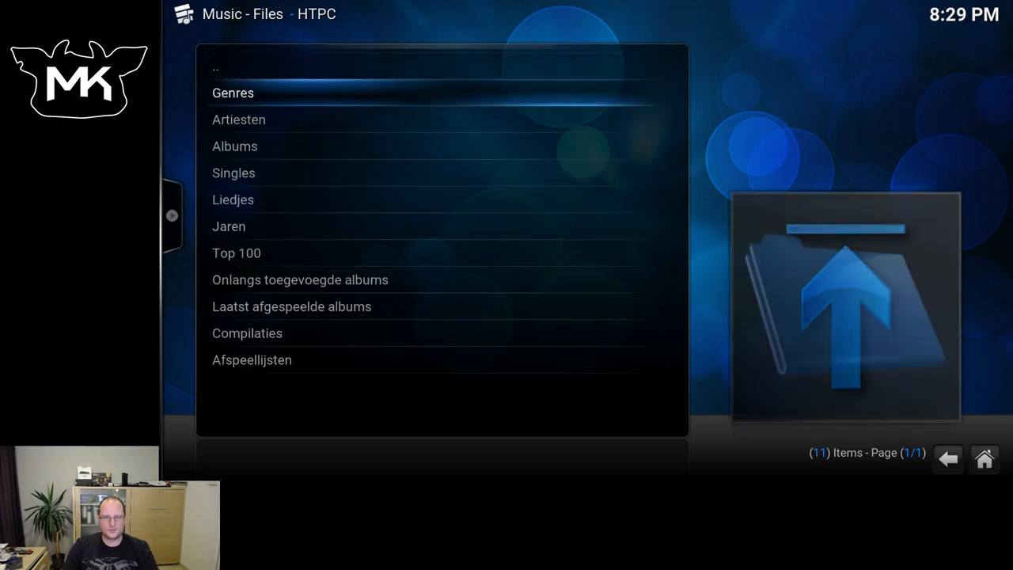
{"action": "key", "text": "Down"}
{"action": "key", "text": "Down"}
{"action": "key", "text": "Return"}
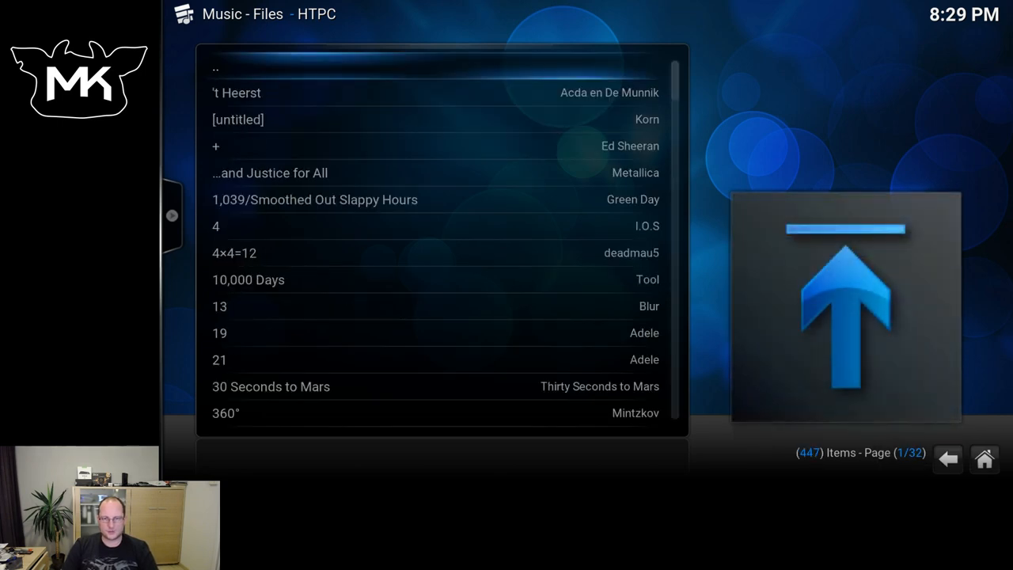
Open the 't Heerst album and step up and down its tracks to check their order
{"action": "key", "text": "Down"}
{"action": "key", "text": "Return"}
{"action": "key", "text": "Down"}
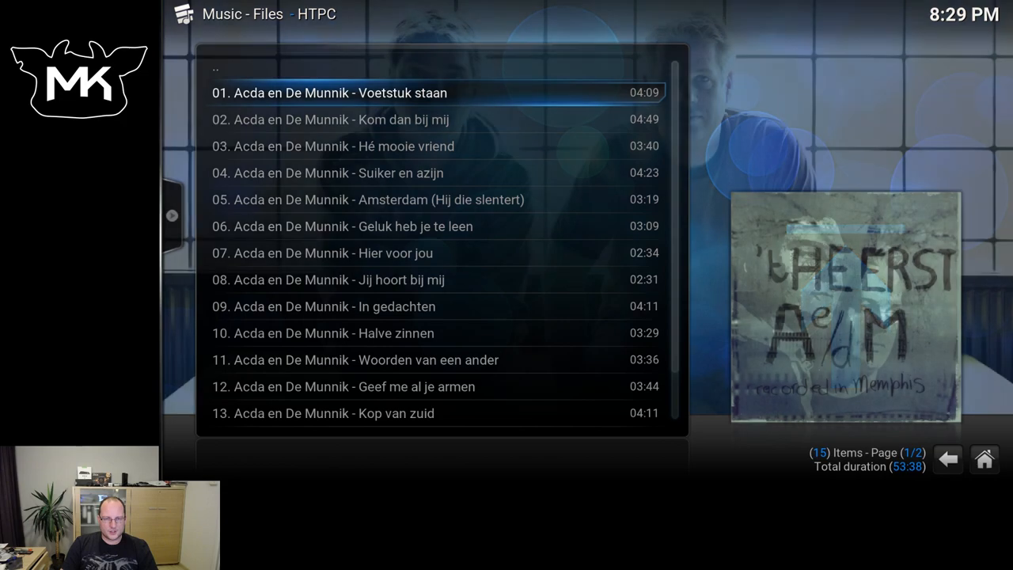
{"action": "key", "text": "Down"}
{"action": "key", "text": "Down"}
{"action": "key", "text": "Up"}
{"action": "key", "text": "Up"}
{"action": "key", "text": "Up"}
{"action": "key", "text": "Up"}
{"action": "key", "text": "Down"}
{"action": "key", "text": "Down"}
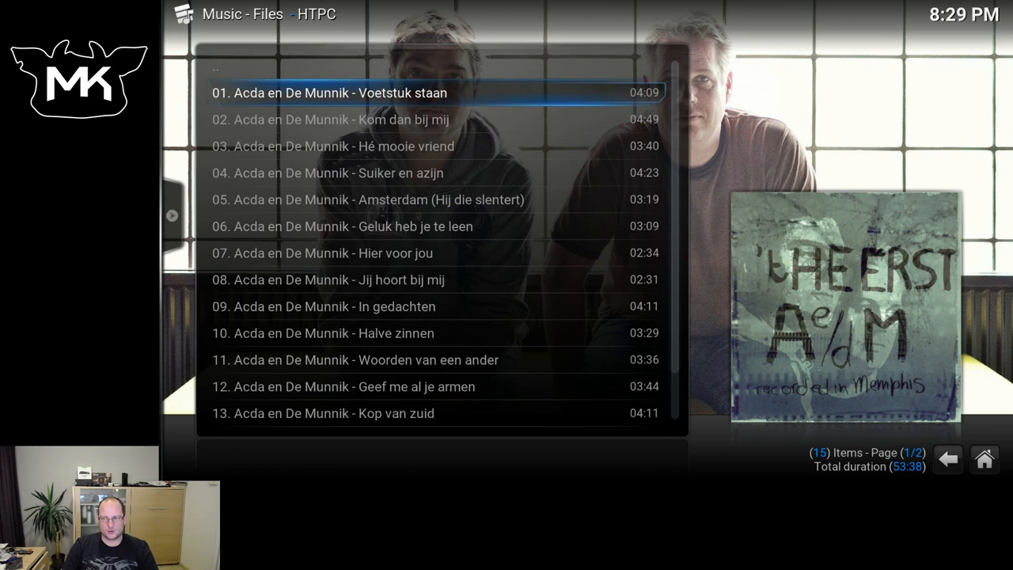
{"action": "key", "text": "Down"}
{"action": "key", "text": "Down"}
{"action": "key", "text": "Down"}
{"action": "key", "text": "Up"}
{"action": "key", "text": "Up"}
{"action": "key", "text": "Up"}
{"action": "key", "text": "Down"}
{"action": "key", "text": "Down"}
{"action": "key", "text": "Down"}
{"action": "key", "text": "Down"}
{"action": "key", "text": "Down"}
{"action": "key", "text": "Down"}
{"action": "key", "text": "Down"}
{"action": "key", "text": "Down"}
{"action": "key", "text": "Down"}
{"action": "key", "text": "Down"}
{"action": "key", "text": "Up"}
{"action": "key", "text": "Up"}
{"action": "key", "text": "Up"}
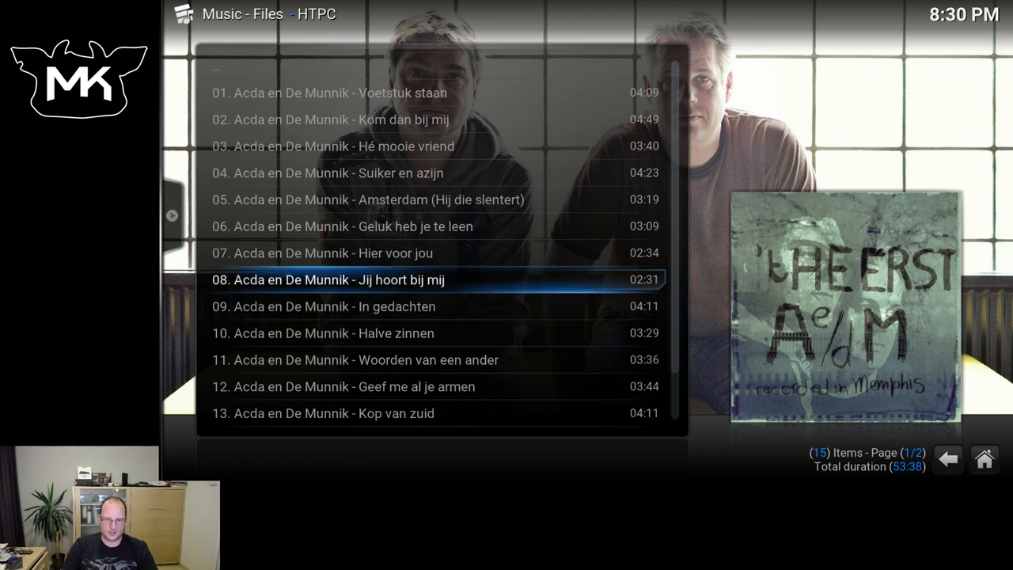
{"action": "key", "text": "Up"}
{"action": "key", "text": "Up"}
Continue stepping through tracks 02-09, briefly showing the view options side panel
{"action": "key", "text": "Down"}
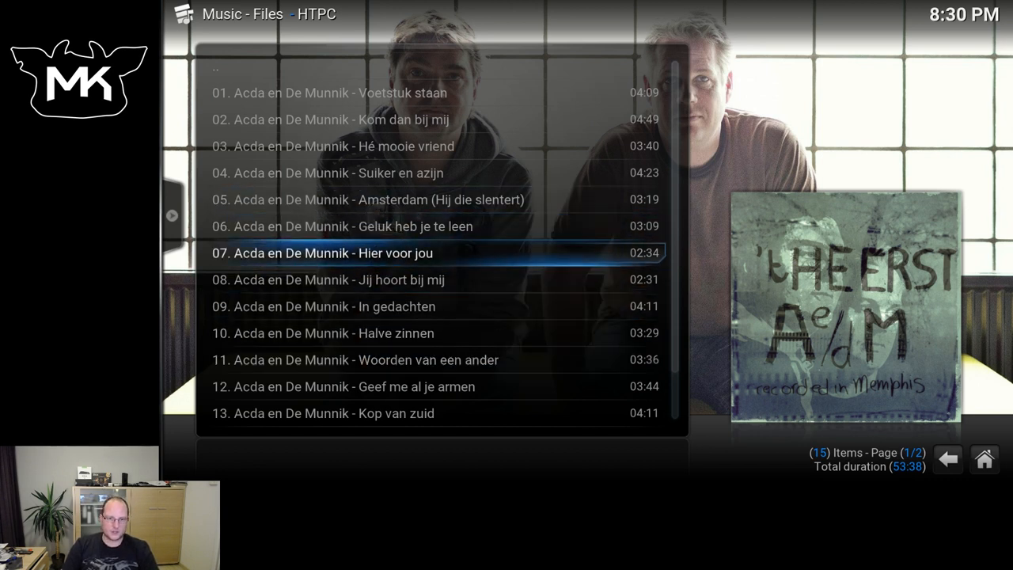
{"action": "key", "text": "Down"}
{"action": "key", "text": "Down"}
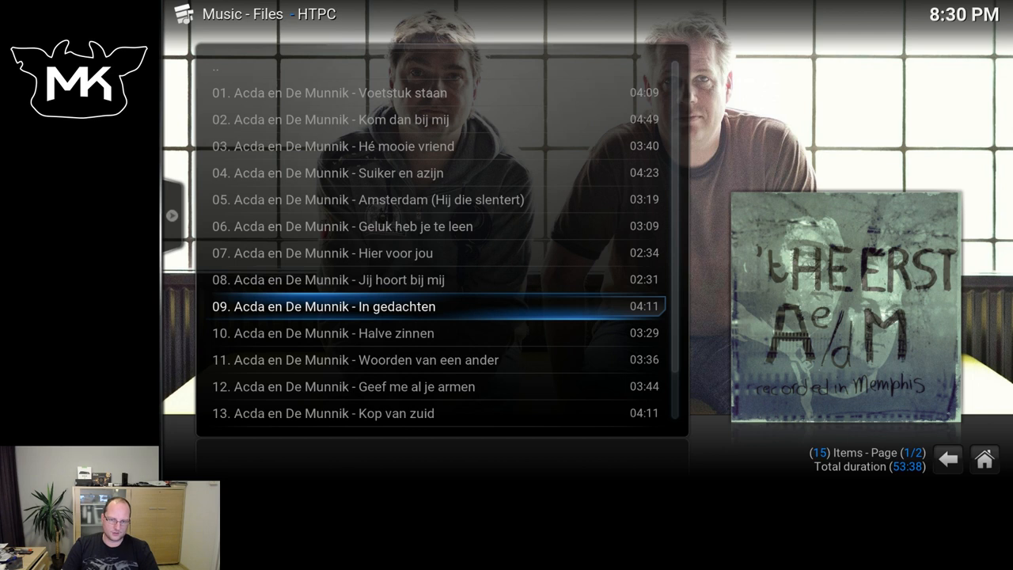
{"action": "key", "text": "Up"}
{"action": "key", "text": "Up"}
{"action": "key", "text": "Up"}
{"action": "key", "text": "Up"}
{"action": "key", "text": "Up"}
{"action": "key", "text": "Down"}
{"action": "key", "text": "Down"}
{"action": "key", "text": "Down"}
{"action": "key", "text": "Up"}
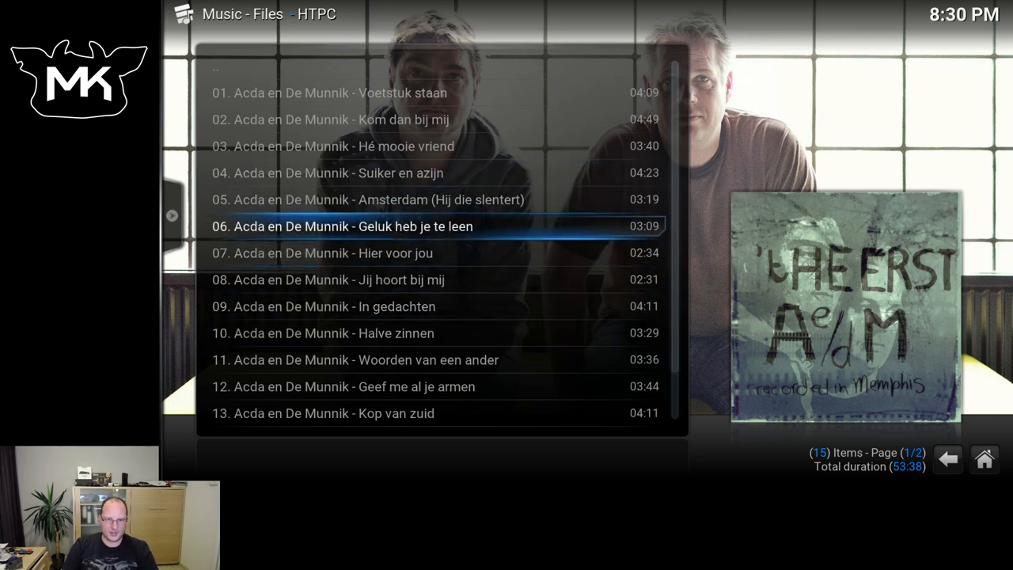
{"action": "key", "text": "Up"}
{"action": "key", "text": "Up"}
{"action": "key", "text": "Up"}
{"action": "key", "text": "Up"}
{"action": "key", "text": "Down"}
{"action": "key", "text": "Up"}
{"action": "key", "text": "Up"}
{"action": "key", "text": "Down"}
{"action": "key", "text": "Left"}
{"action": "key", "text": "Right"}
{"action": "key", "text": "Down"}
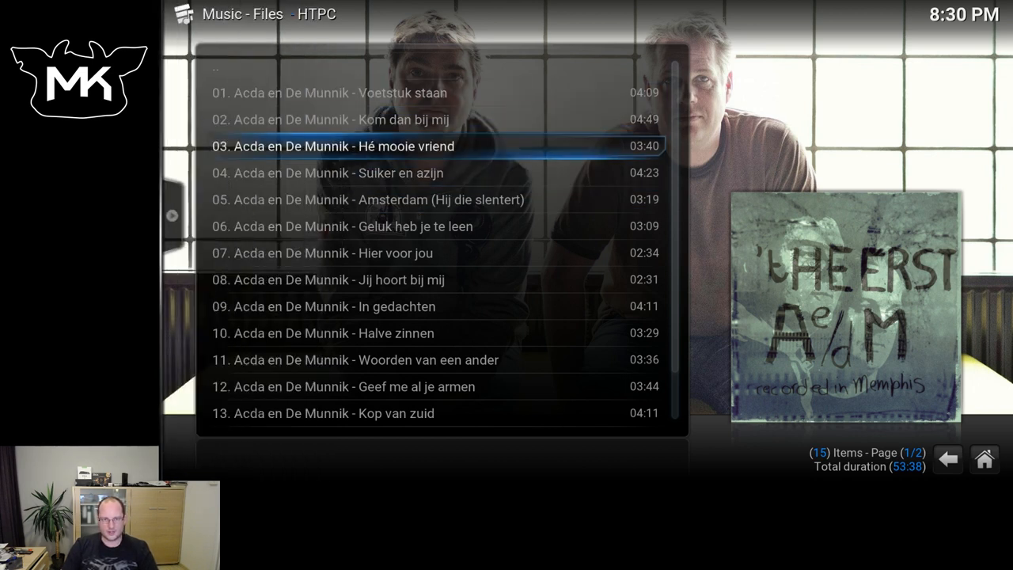
{"action": "key", "text": "Down"}
{"action": "key", "text": "Down"}
{"action": "key", "text": "Down"}
{"action": "key", "text": "Down"}
{"action": "key", "text": "Down"}
{"action": "key", "text": "Down"}
{"action": "key", "text": "Down"}
{"action": "key", "text": "Down"}
{"action": "key", "text": "Down"}
{"action": "key", "text": "Down"}
{"action": "key", "text": "Down"}
{"action": "key", "text": "Down"}
Back out of the album, the media servers and the music files to the home screen
{"action": "key", "text": "BackSpace"}
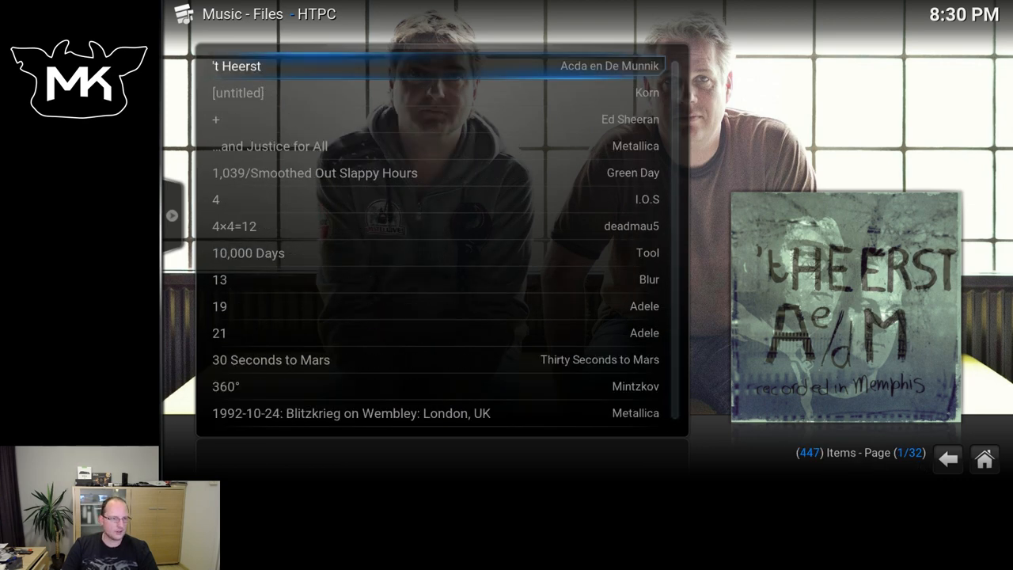
{"action": "key", "text": "BackSpace"}
{"action": "key", "text": "BackSpace"}
{"action": "key", "text": "BackSpace"}
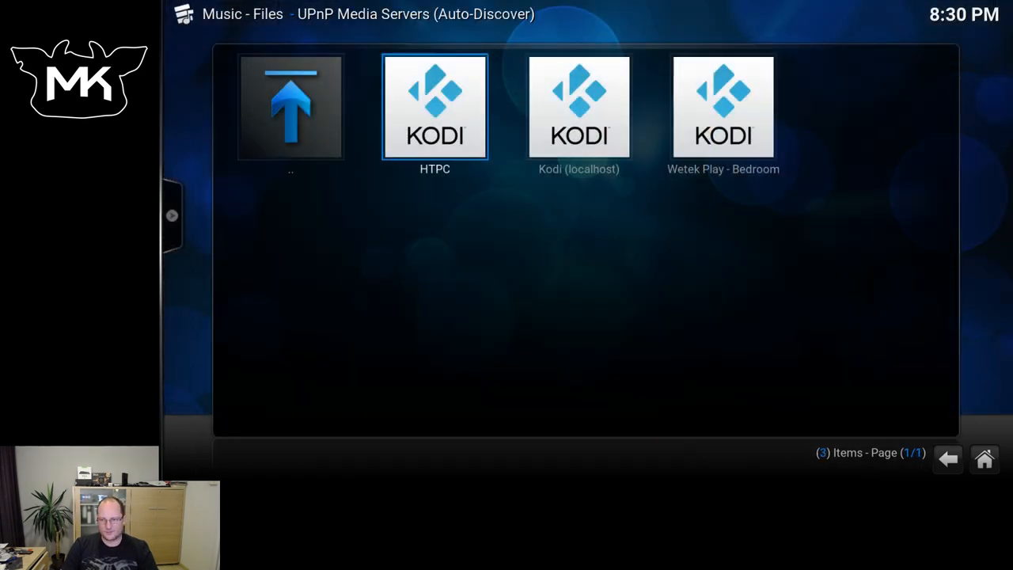
{"action": "key", "text": "BackSpace"}
{"action": "key", "text": "BackSpace"}
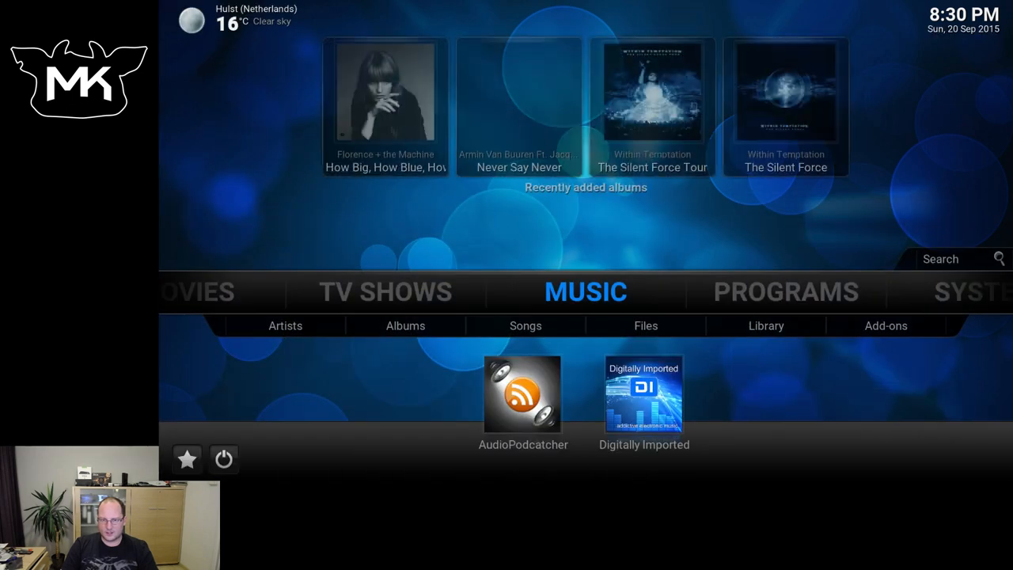
Open Movies by title, jump to D and request playback of The Dark Knight from its details
{"action": "key", "text": "Left"}
{"action": "key", "text": "Left"}
{"action": "key", "text": "Return"}
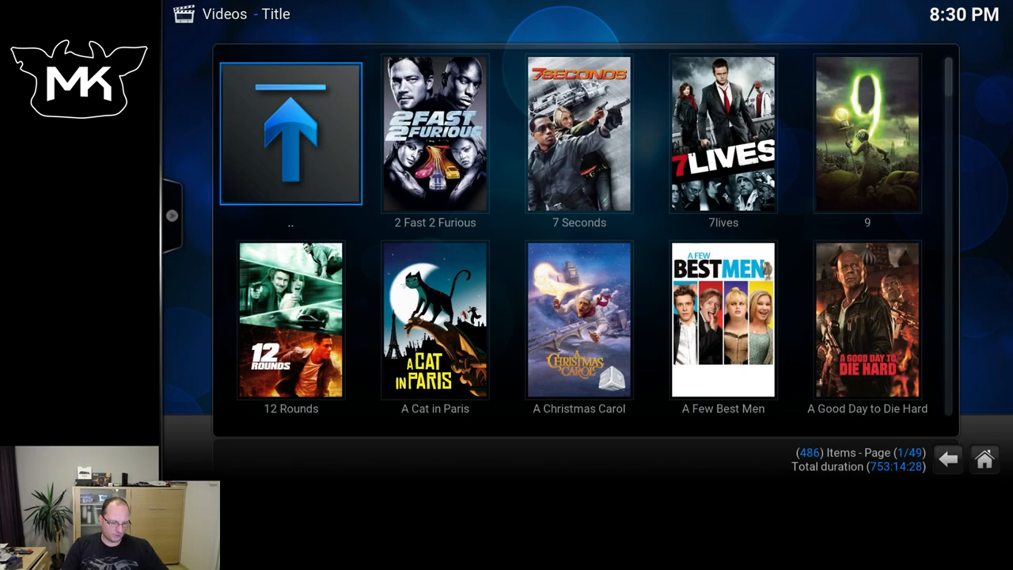
{"action": "key", "text": "shift+d"}
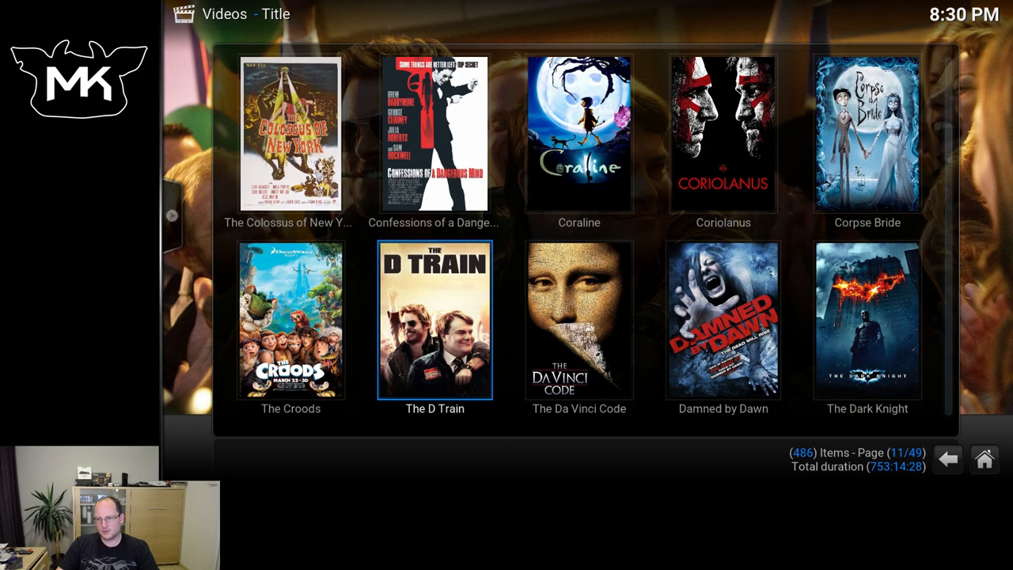
{"action": "key", "text": "Right"}
{"action": "key", "text": "Right"}
{"action": "key", "text": "i"}
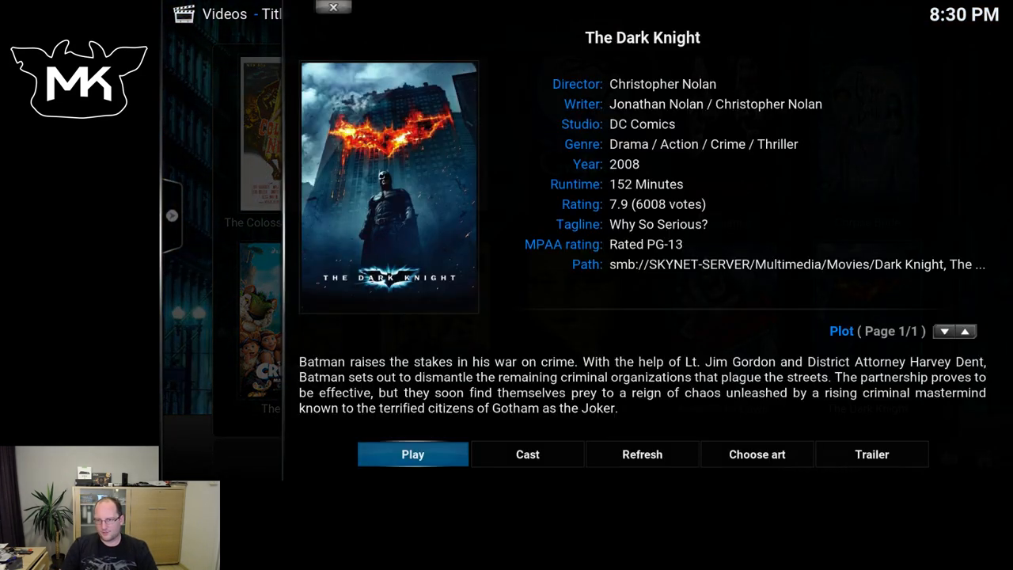
{"action": "key", "text": "Return"}
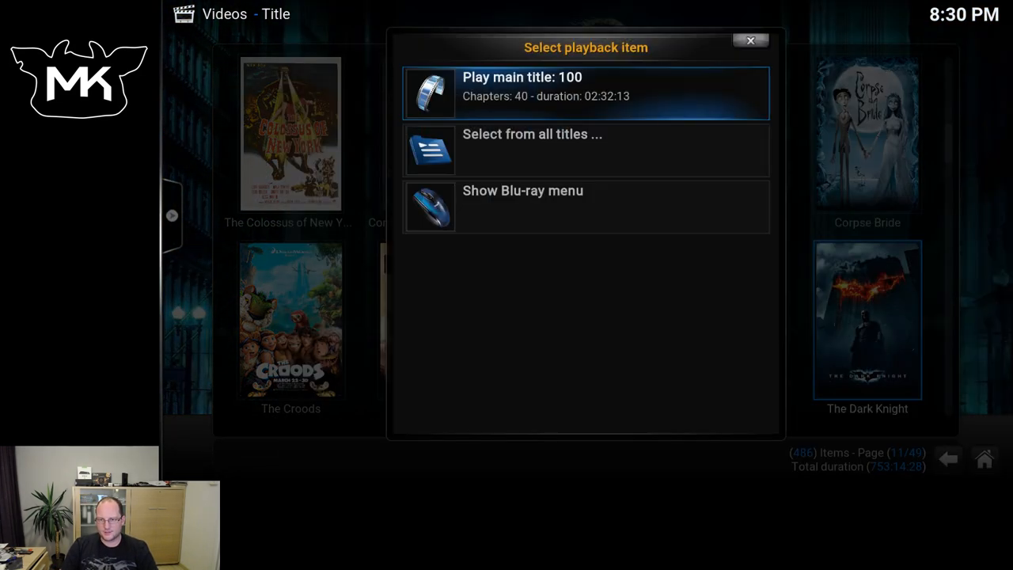
Browse the 'Select playback item' choices including the Blu-ray menu, close them, and bring them up again
{"action": "key", "text": "Down"}
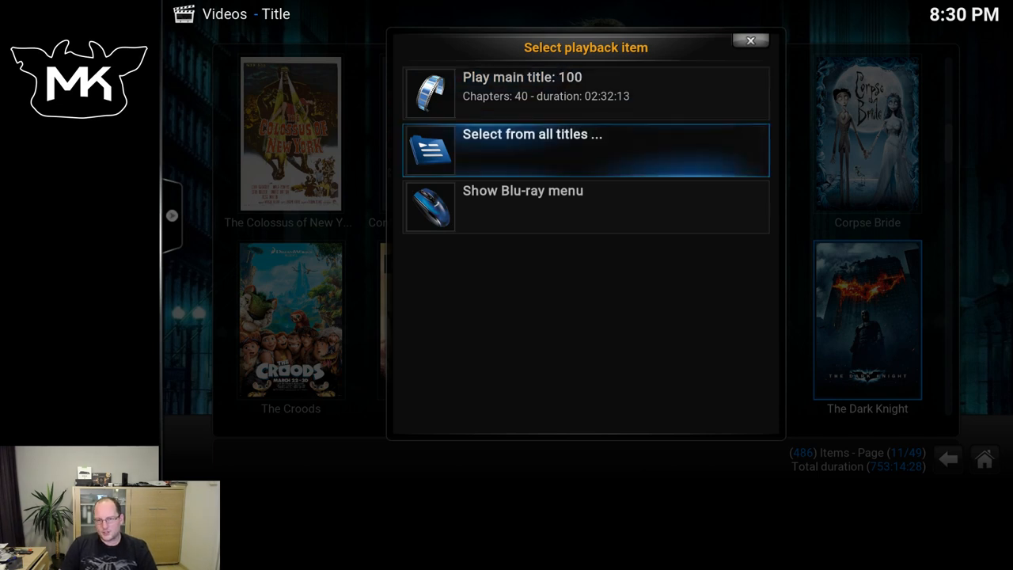
{"action": "key", "text": "Down"}
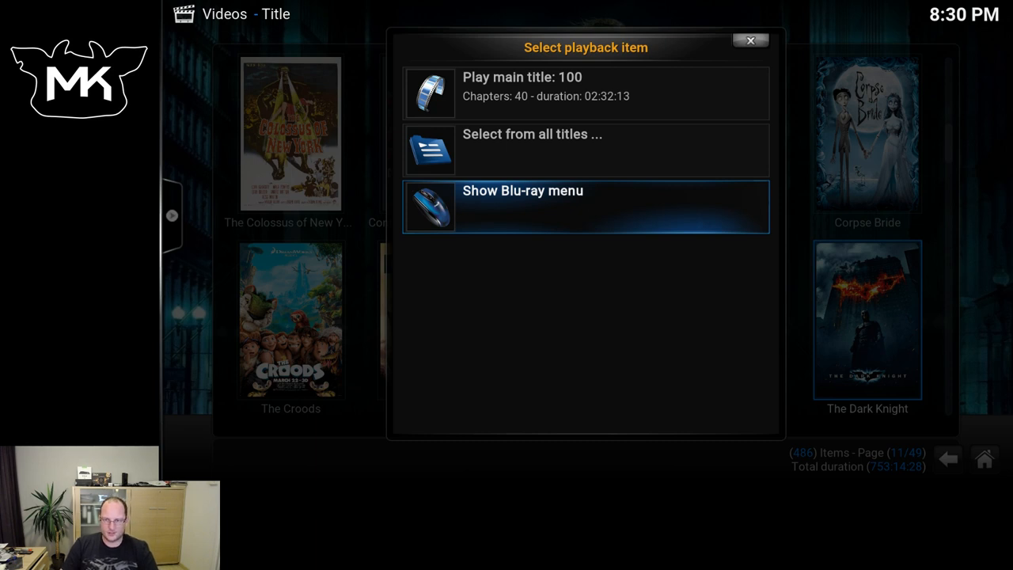
{"action": "key", "text": "Up"}
{"action": "key", "text": "Escape"}
{"action": "key", "text": "i"}
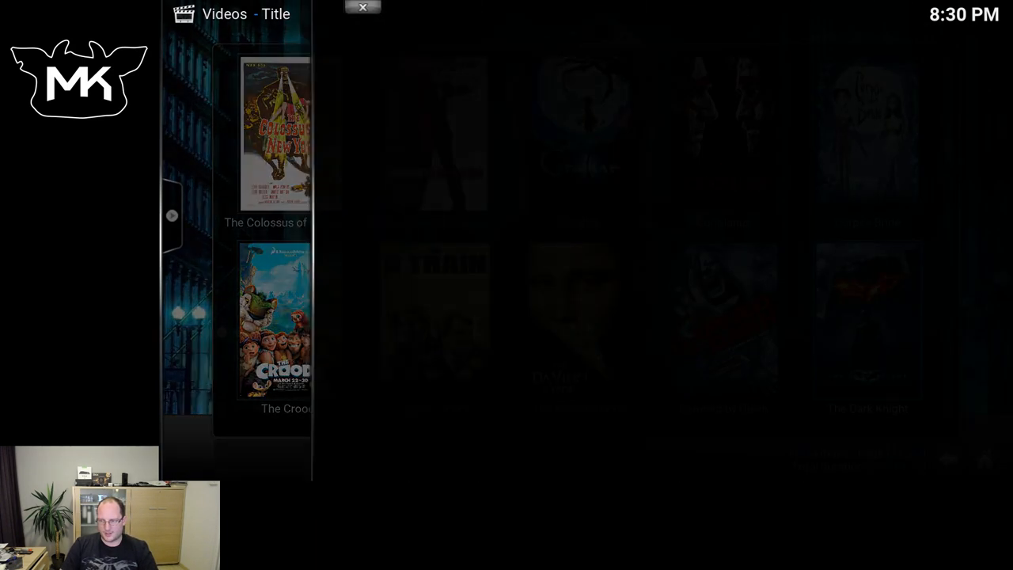
{"action": "key", "text": "Return"}
Return to the Kodi home screen and land on Programs, showing Artwork Downloader and Kodi Log Uploader
{"action": "key", "text": "Escape"}
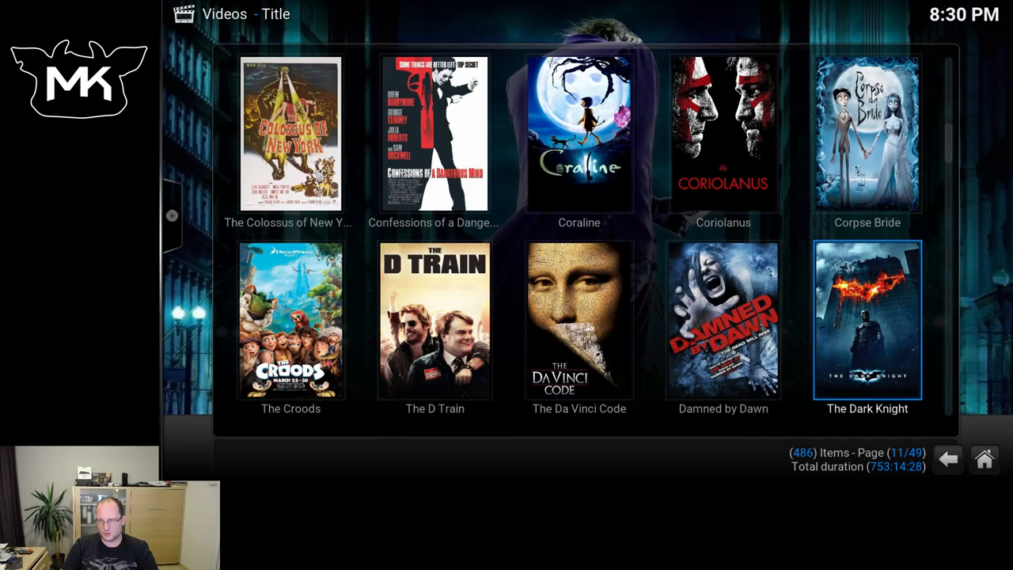
{"action": "key", "text": "Escape"}
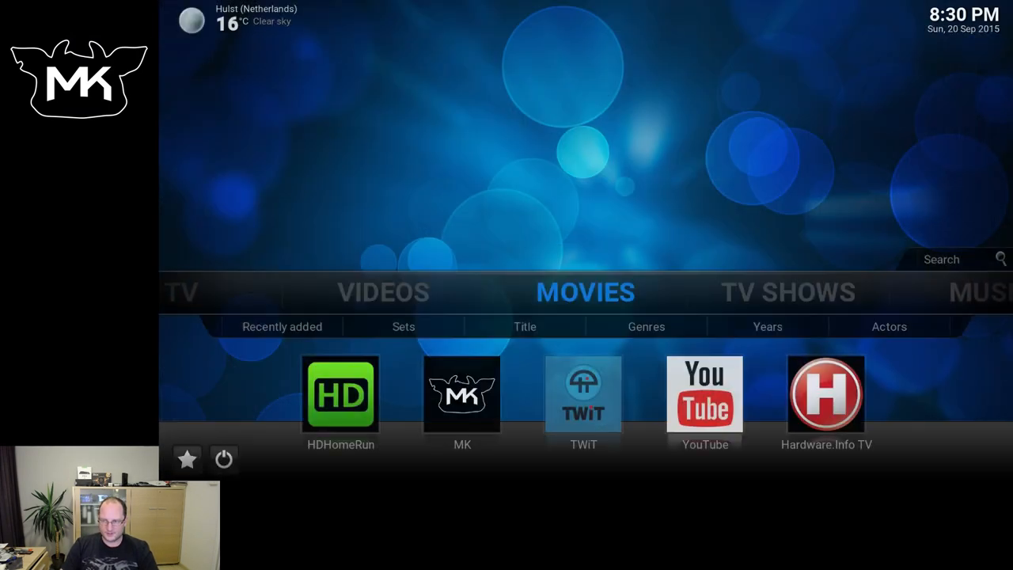
{"action": "key", "text": "Right"}
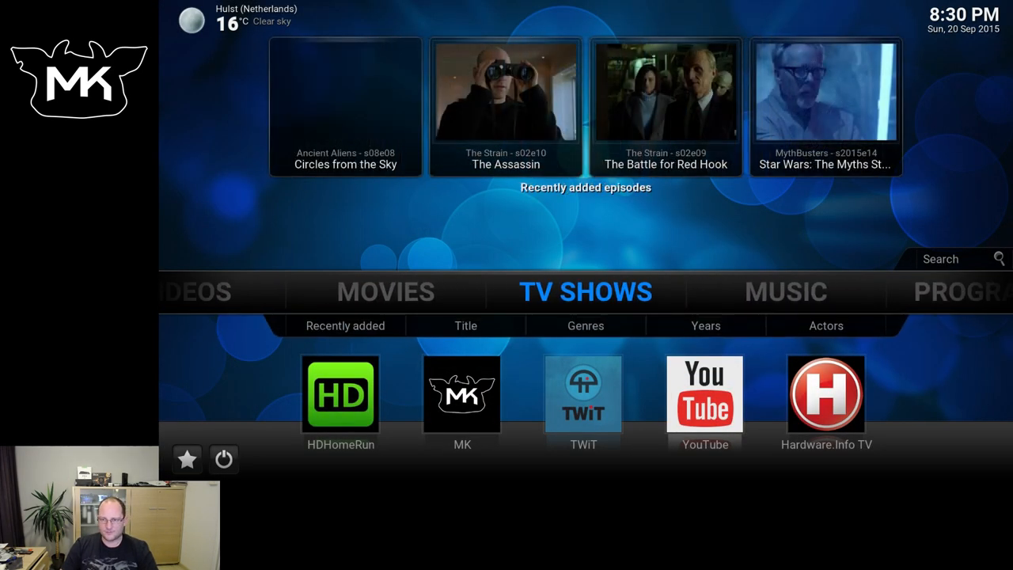
{"action": "key", "text": "Right"}
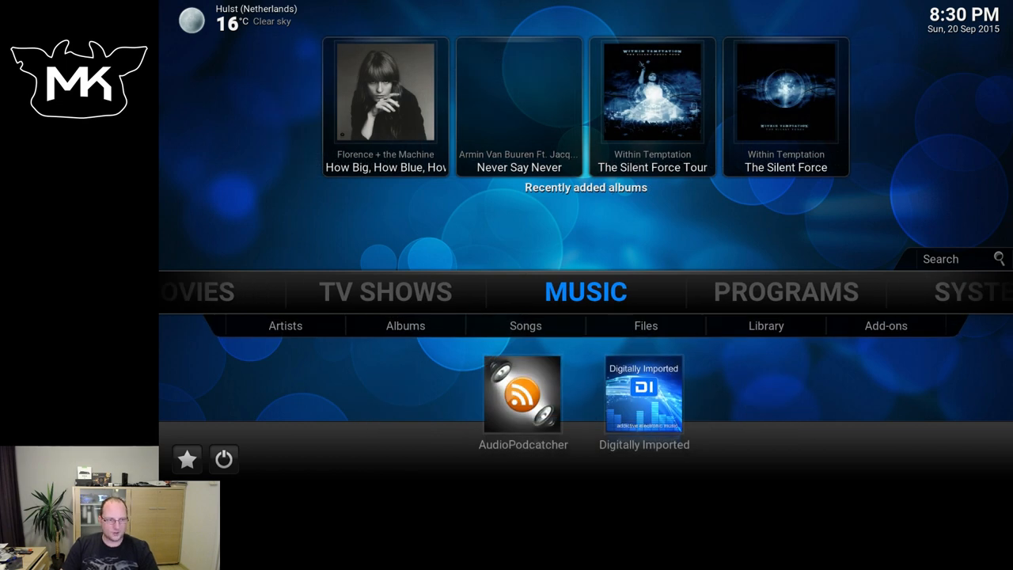
{"action": "key", "text": "Right"}
{"action": "key", "text": "Right"}
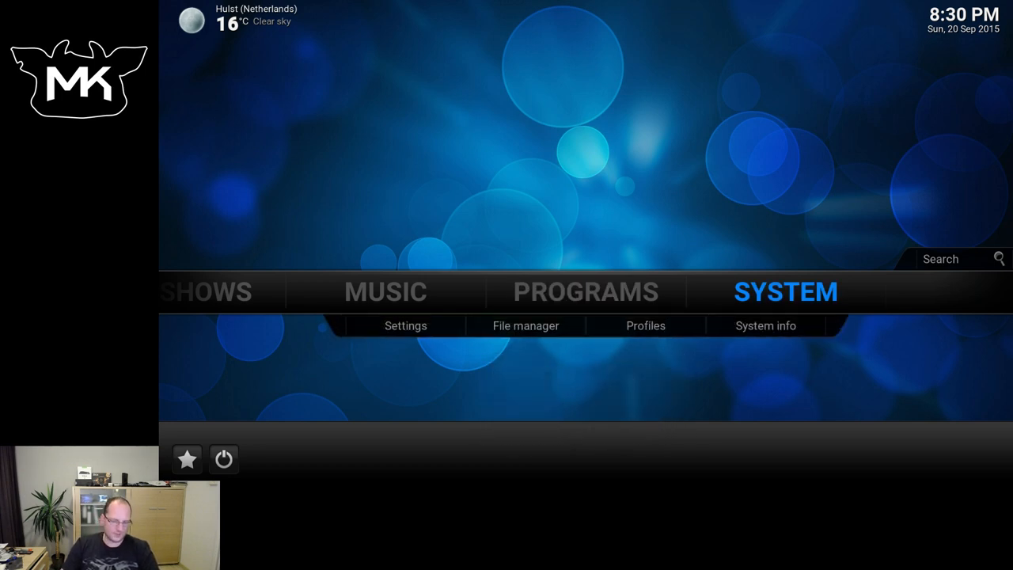
{"action": "key", "text": "Left"}
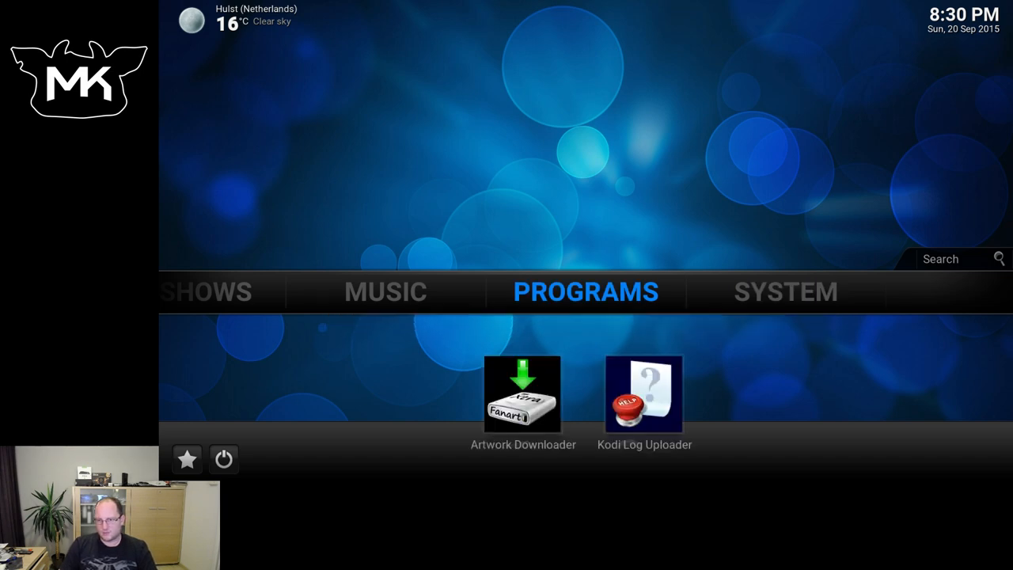